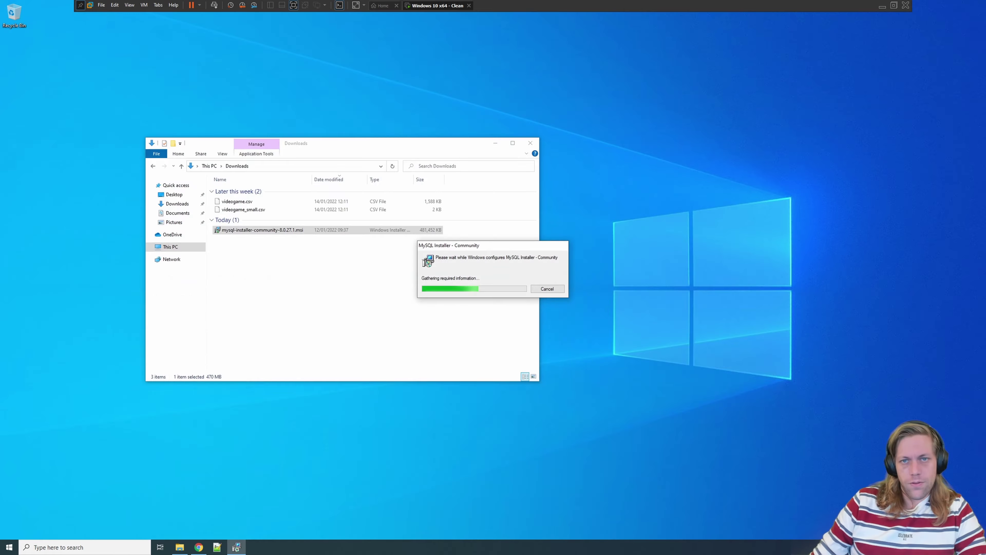
Step: Minimize the Downloads window, allow MySQLInstallerLauncher.exe to make changes to the device, and reposition the installer window
left_click(494, 144)
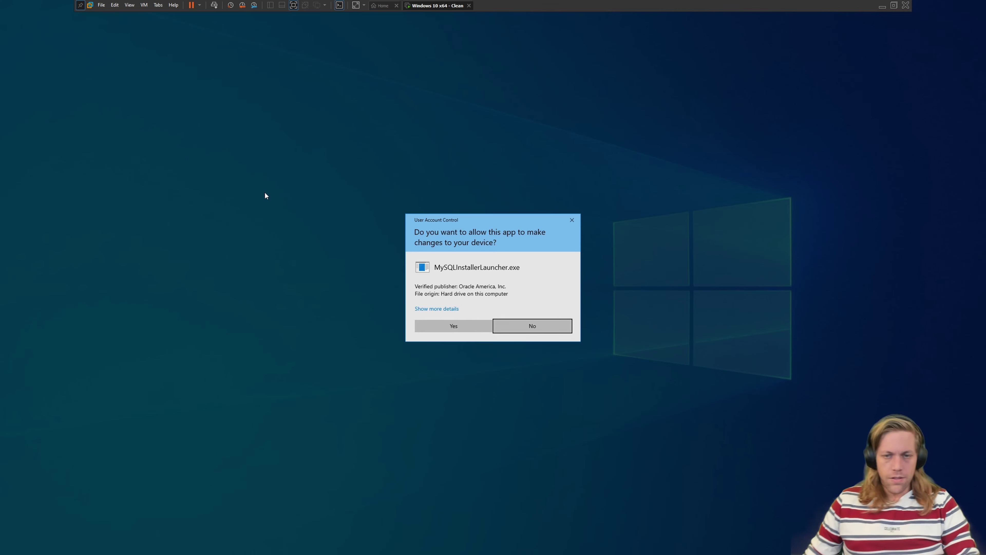
left_click(451, 324)
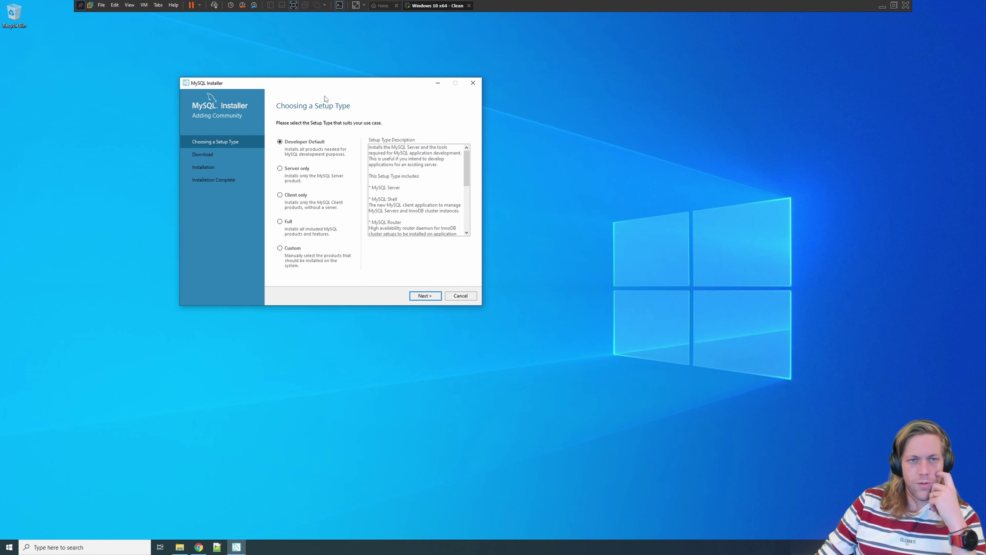
left_click_drag(320, 84, 360, 84)
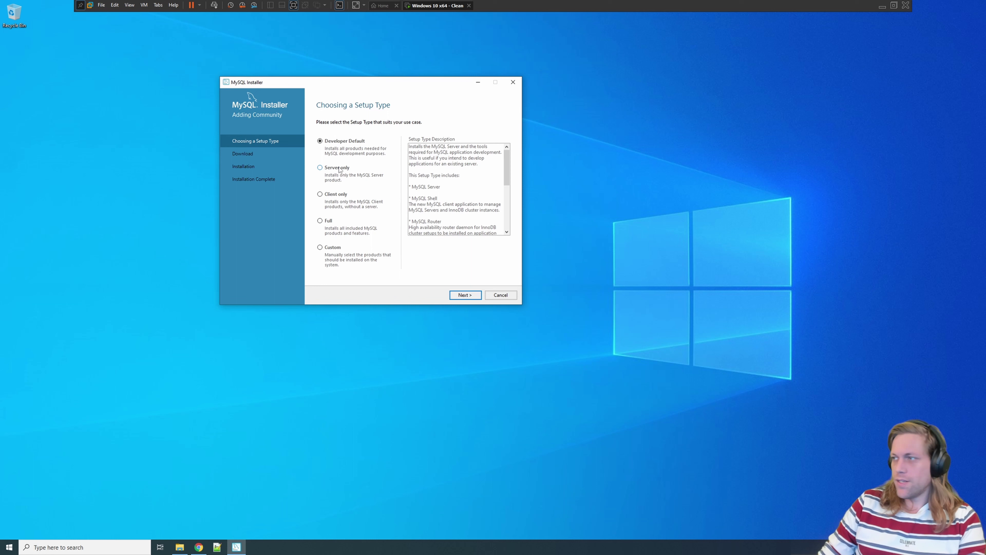
Step: Set the Windows display scaling to 200%, minimize the settings window and reposition the MySQL Installer window
right_click(217, 413)
left_click(238, 477)
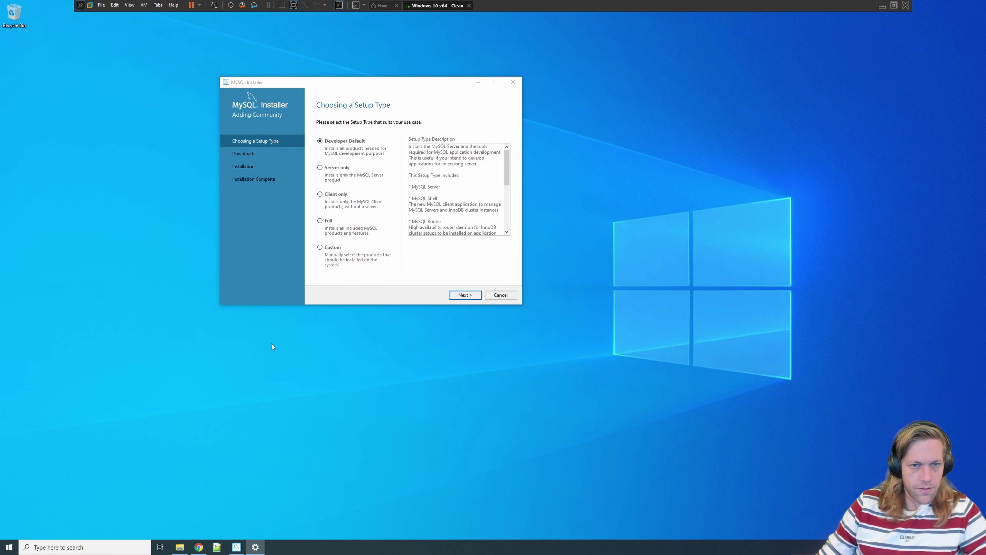
left_click_drag(421, 88, 656, 179)
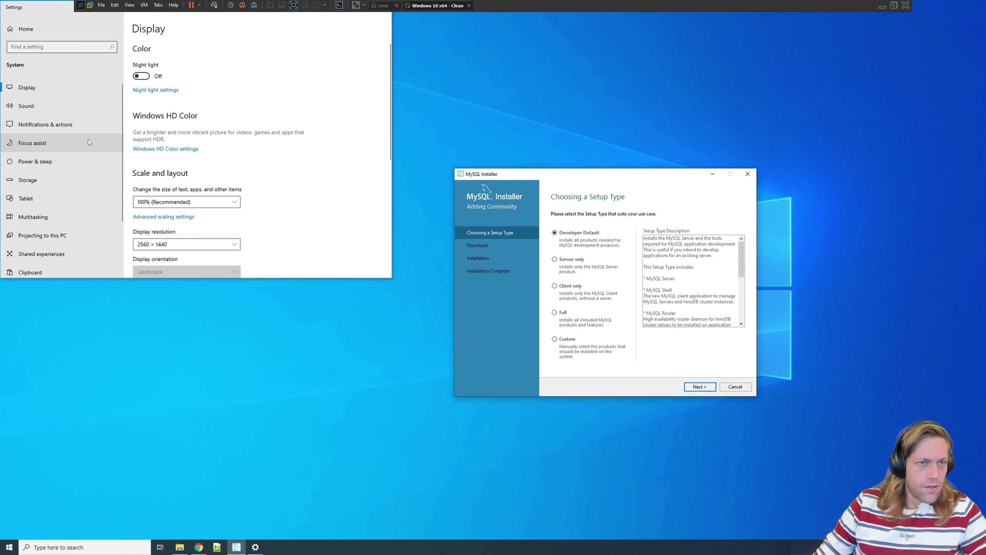
left_click(198, 202)
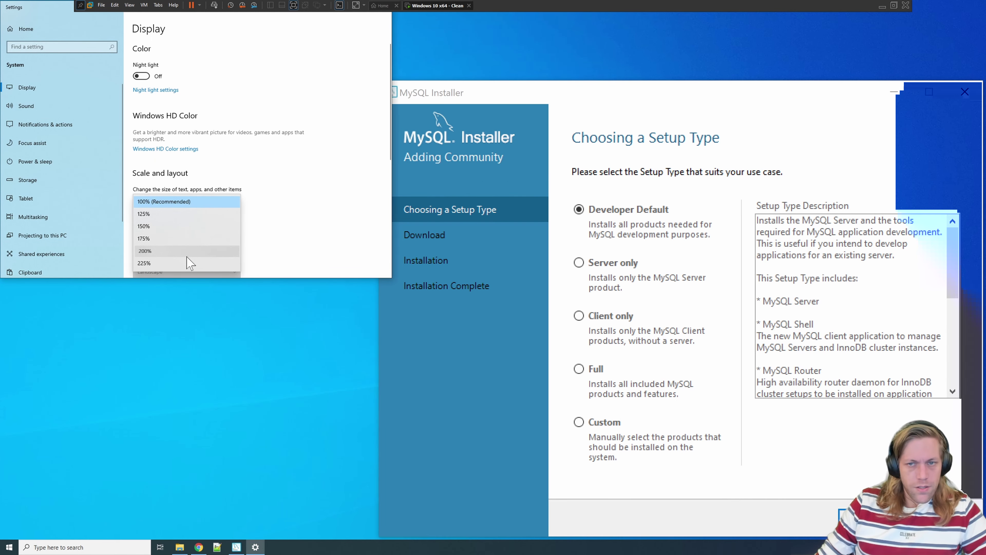
left_click(187, 253)
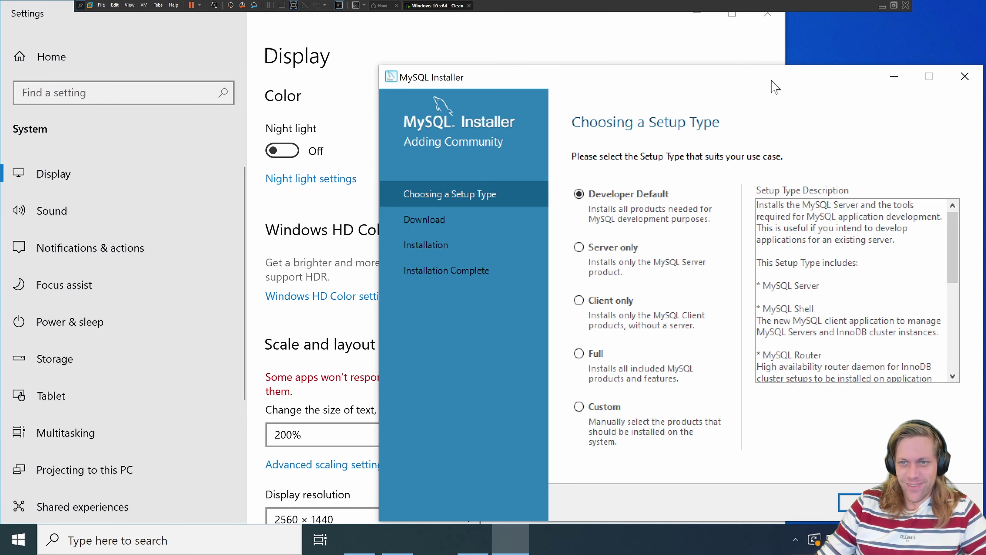
left_click_drag(773, 86, 599, 65)
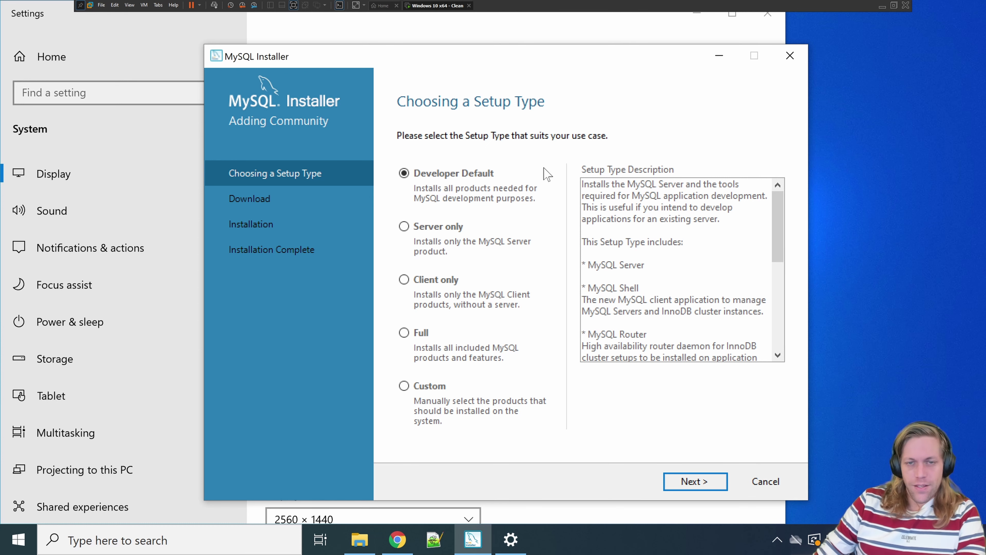
left_click(697, 13)
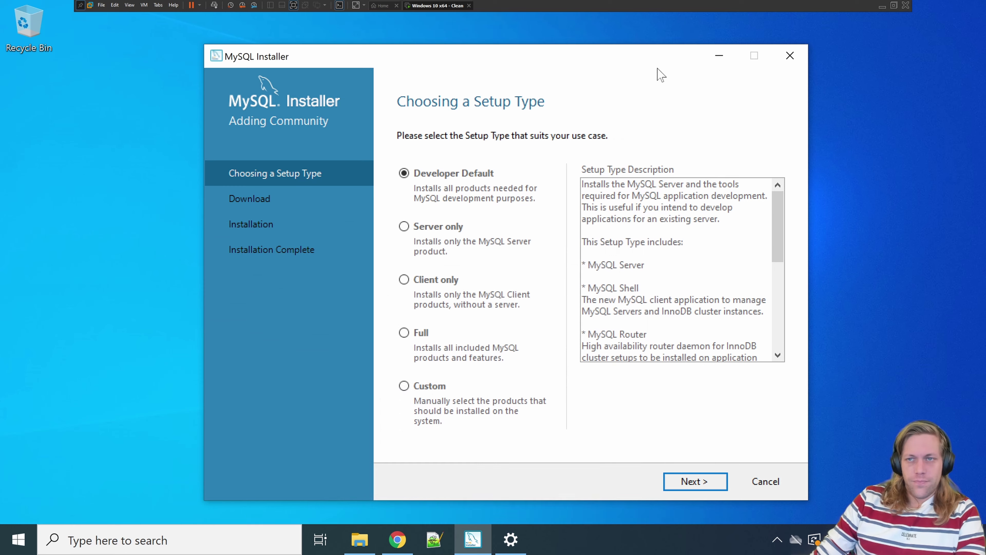
left_click_drag(610, 57, 588, 44)
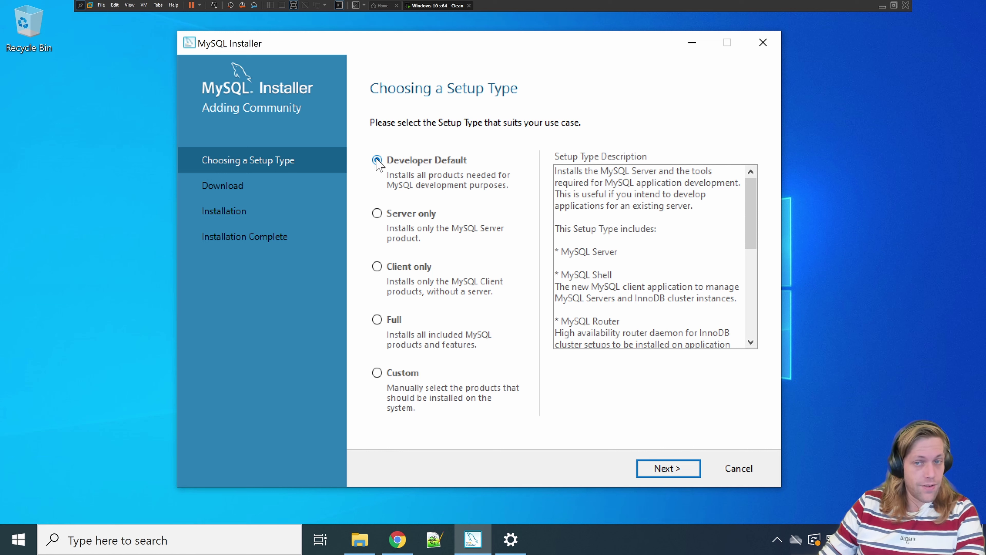
Step: Examine the Developer Default description for MySQL Server, MySQL Shell, MySQL Router and MySQL Workbench
left_click_drag(751, 208, 755, 249)
left_click_drag(562, 192, 619, 192)
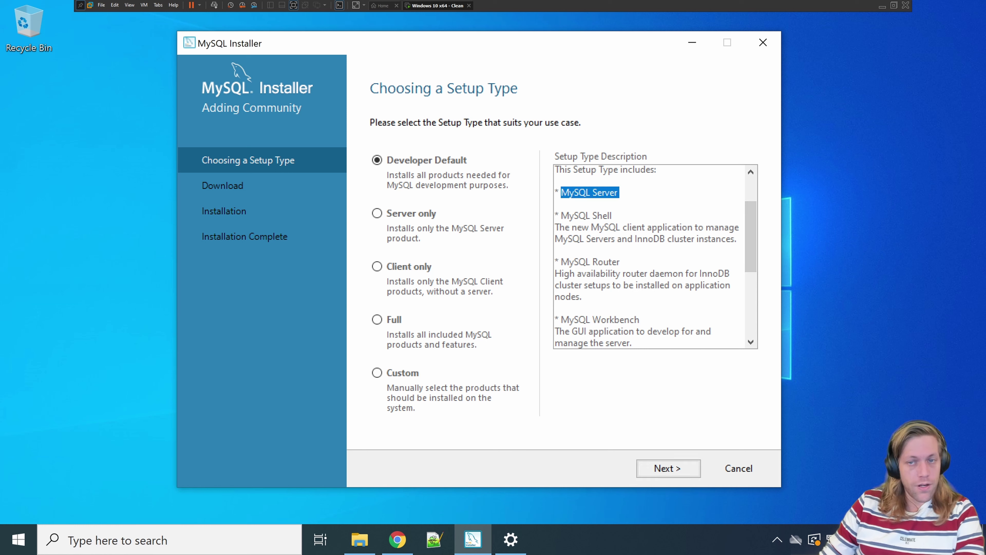
scroll(657, 256, "down", 1)
left_click_drag(562, 309, 643, 310)
left_click(632, 332)
triple_click(633, 333)
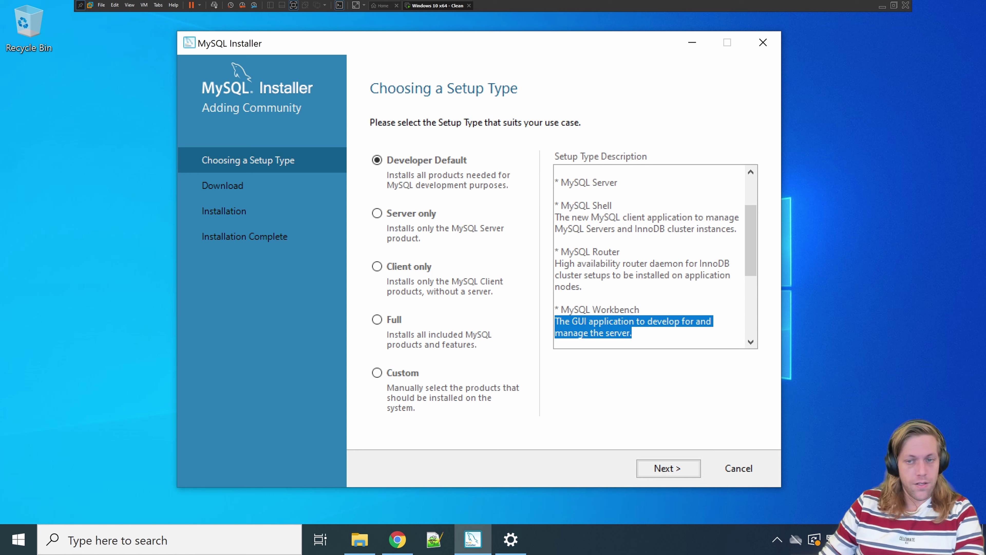
left_click(587, 333)
double_click(587, 333)
left_click(632, 332)
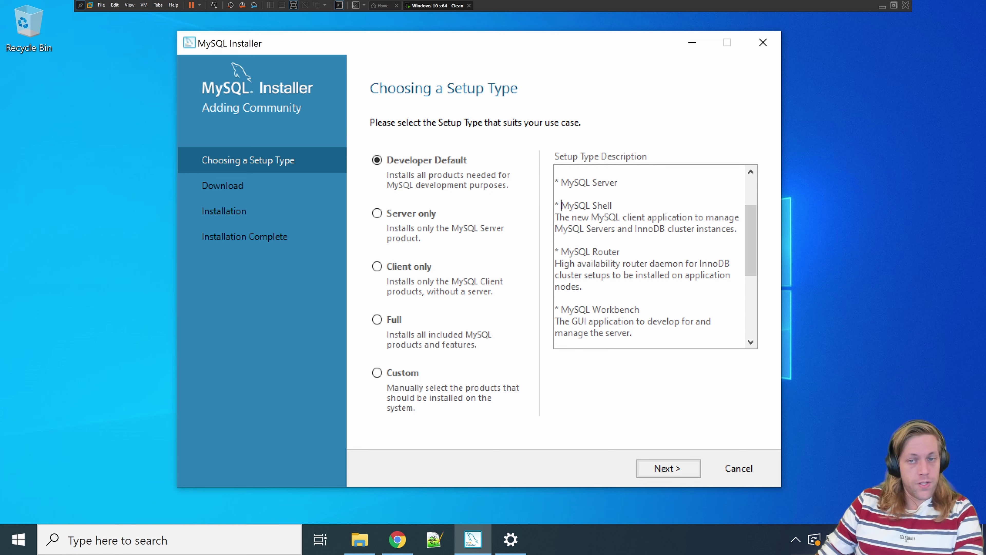
left_click_drag(561, 205, 614, 205)
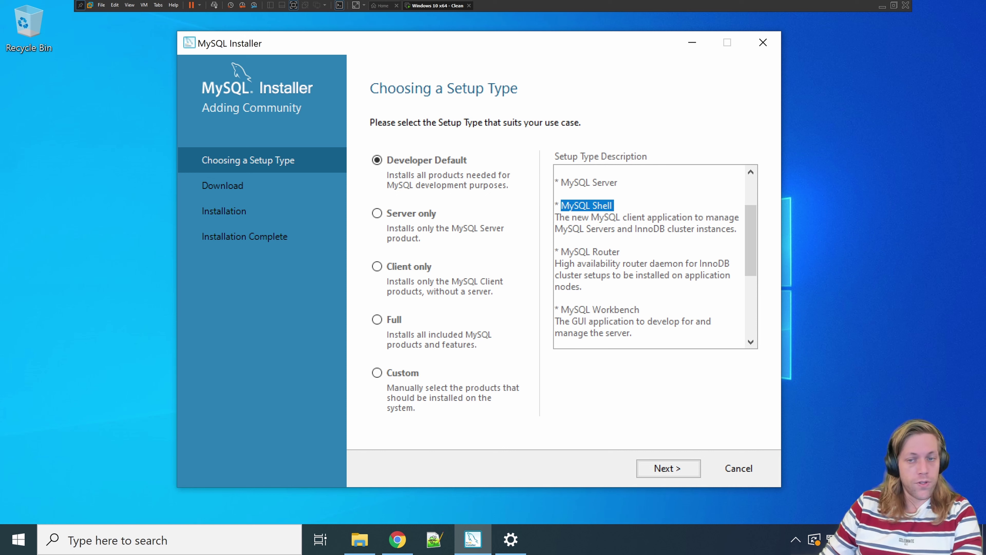
double_click(615, 309)
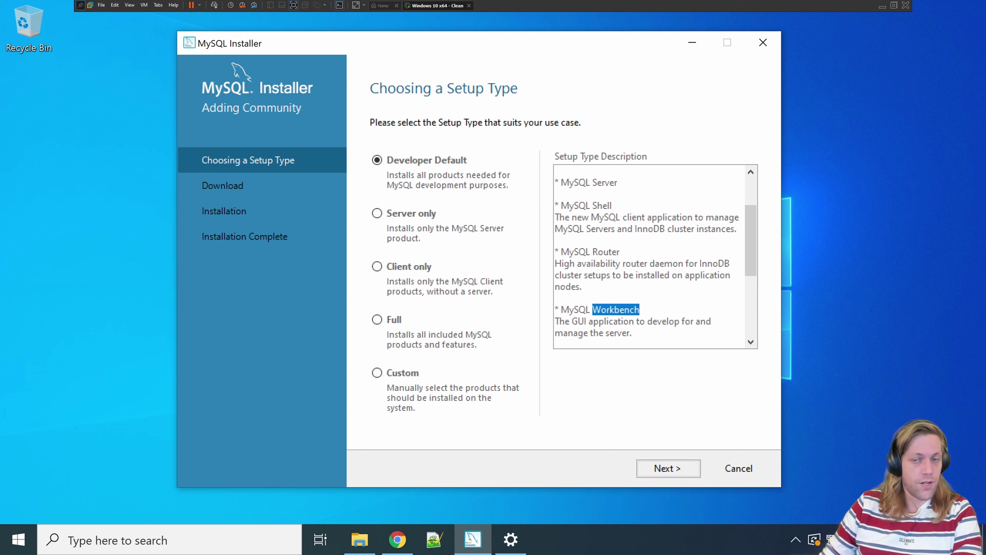
left_click(622, 332)
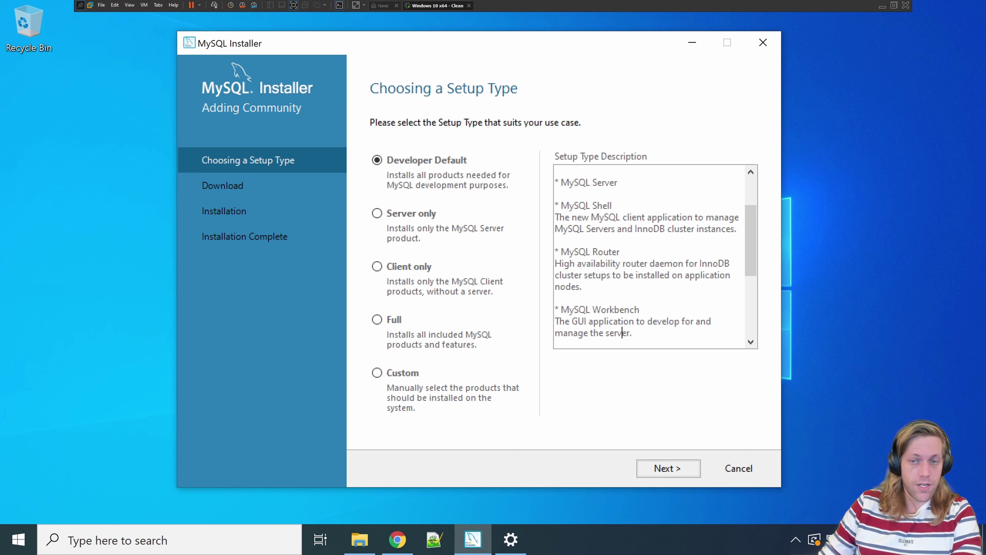
left_click_drag(562, 206, 738, 229)
left_click(636, 217)
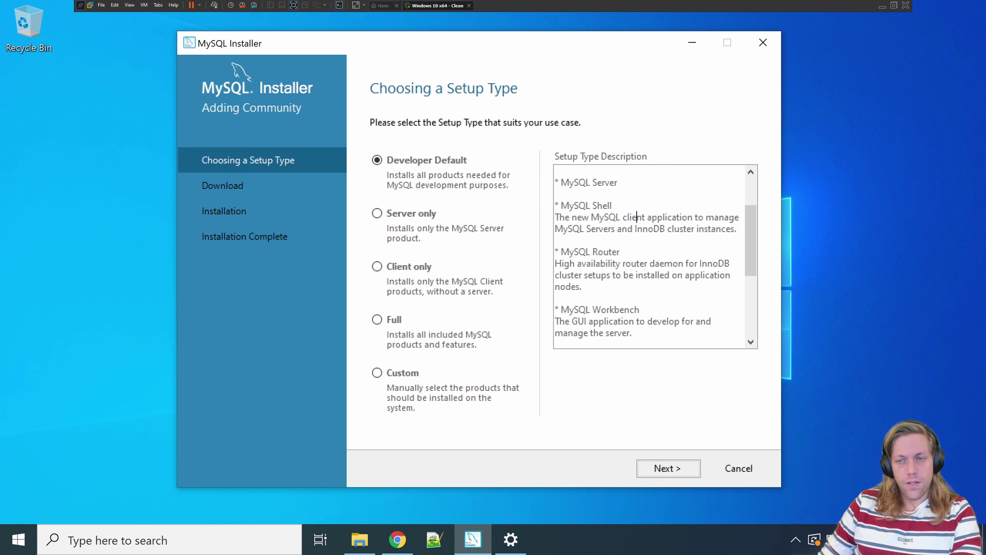
triple_click(595, 275)
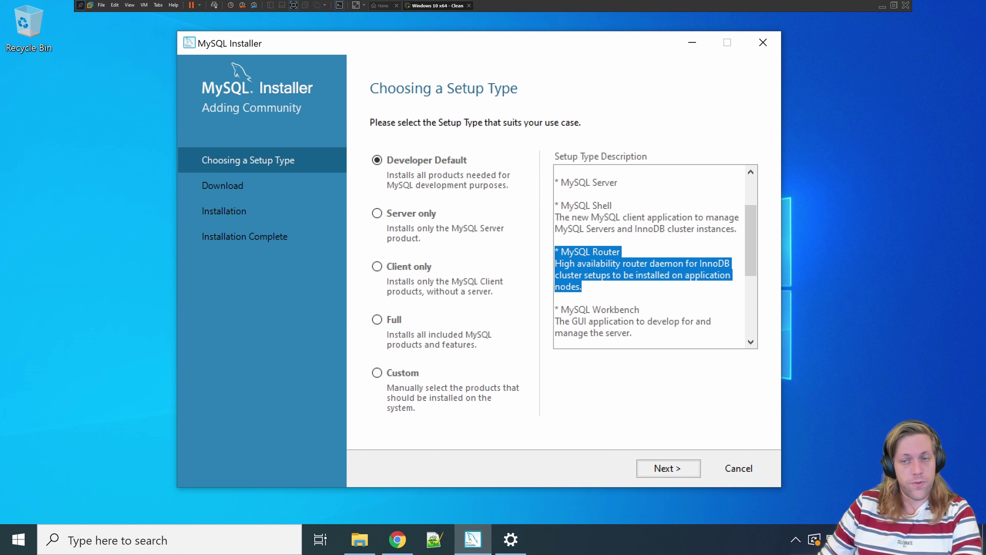
Step: Read the remaining Developer Default description, covering MySQL for Visual Studio and MySQL Connectors
left_click_drag(757, 254, 759, 317)
left_click_drag(557, 202, 718, 217)
left_click(643, 216)
left_click_drag(562, 204, 661, 204)
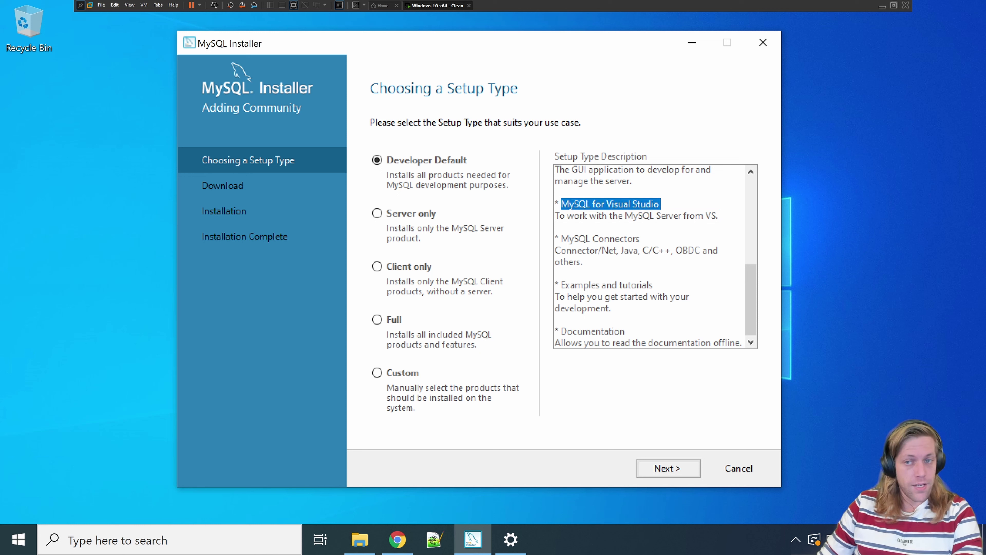
left_click_drag(561, 238, 640, 239)
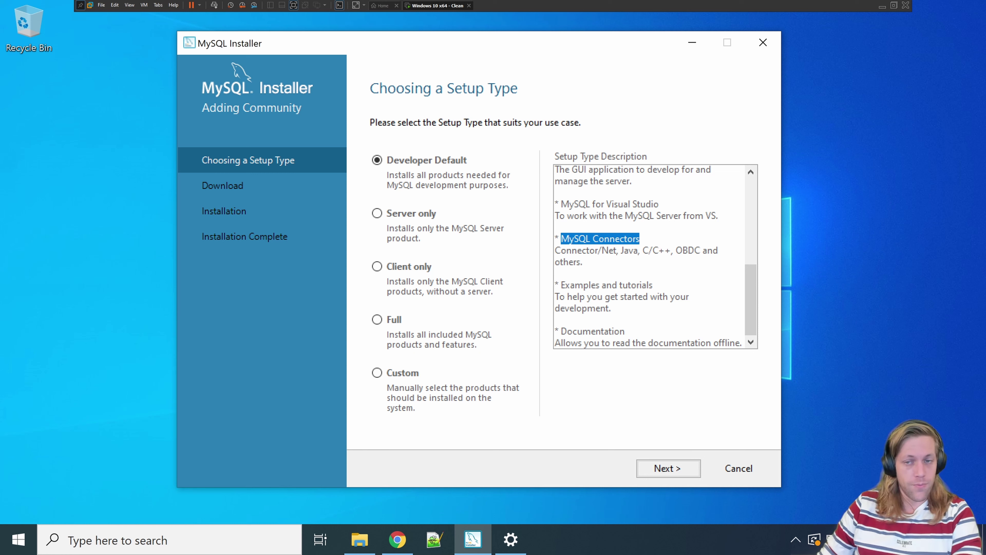
left_click(589, 250)
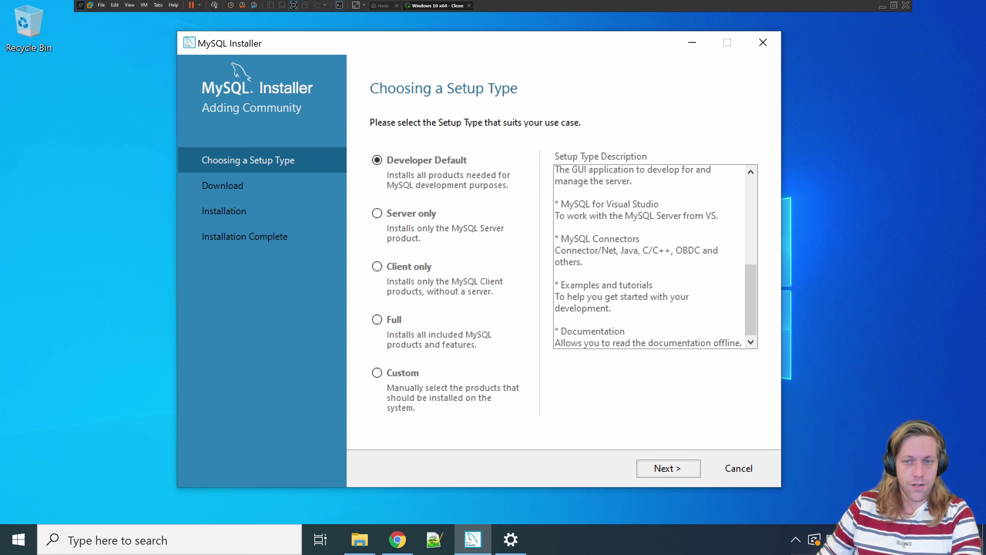
double_click(629, 250)
double_click(660, 250)
left_click(582, 262)
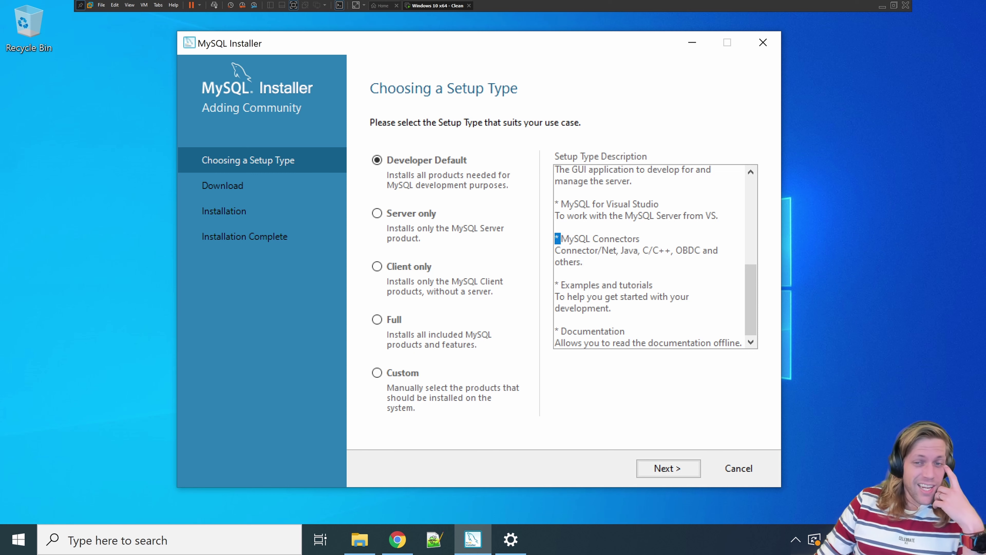
left_click_drag(582, 262, 545, 241)
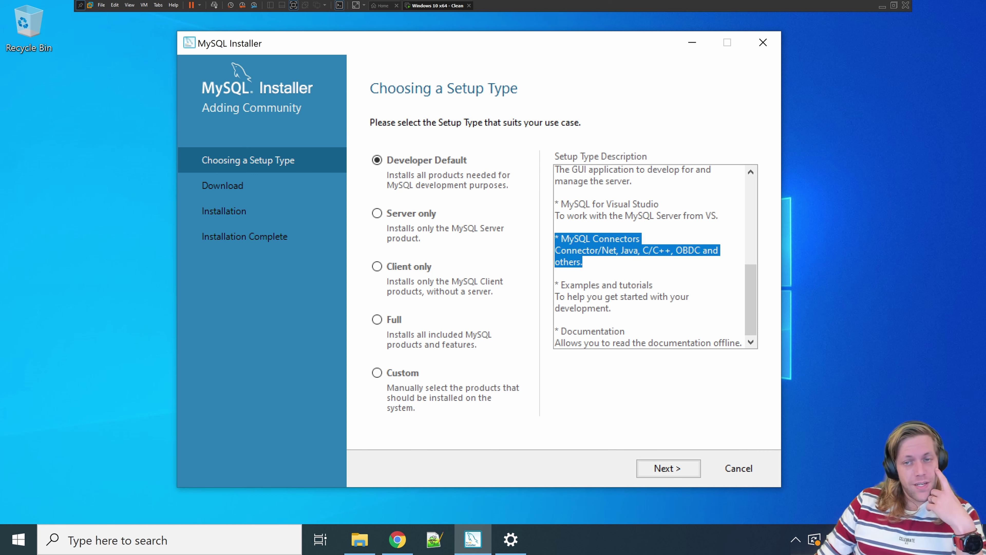
left_click(583, 262)
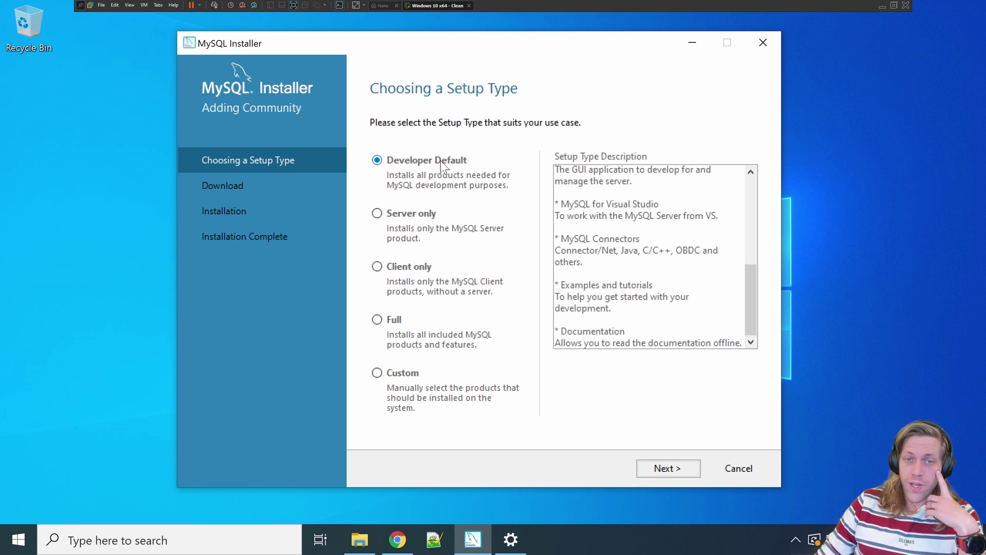
Step: View the Full setup type's description, select the Custom setup type instead and continue to product selection
left_click(393, 321)
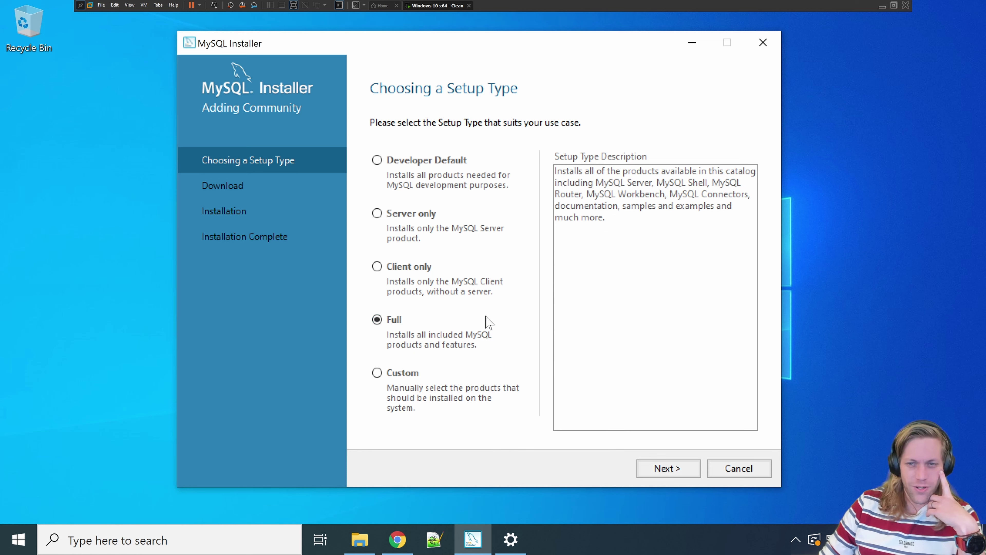
left_click(605, 217)
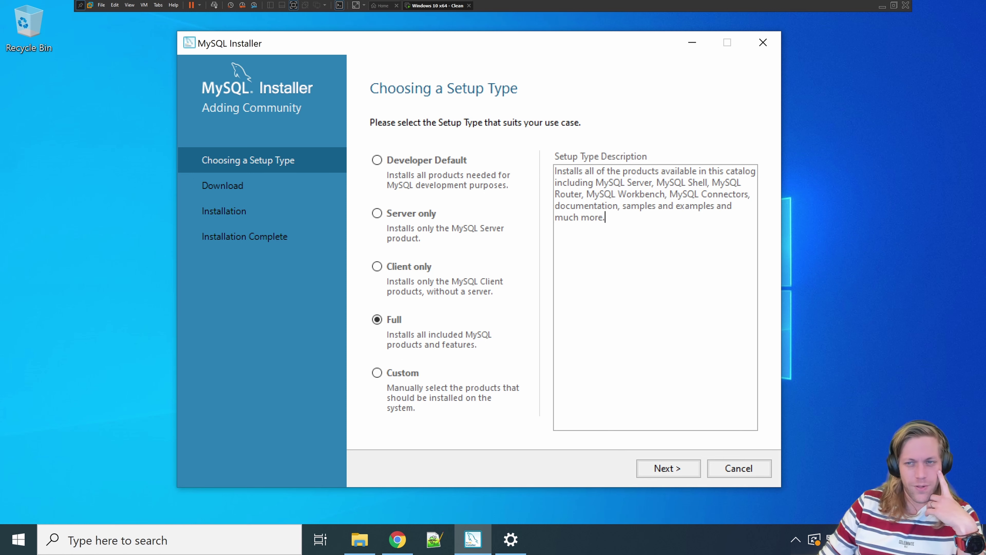
left_click(377, 373)
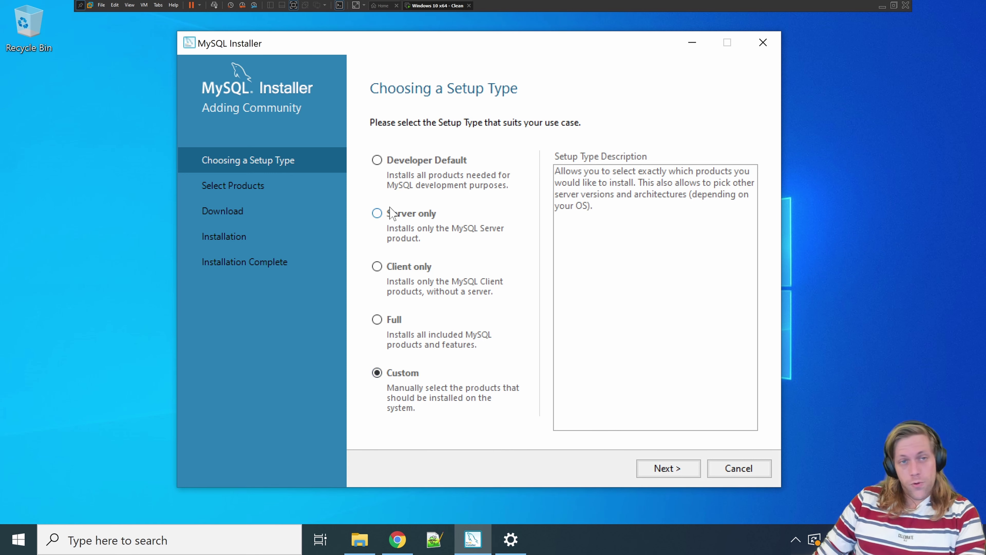
left_click(669, 470)
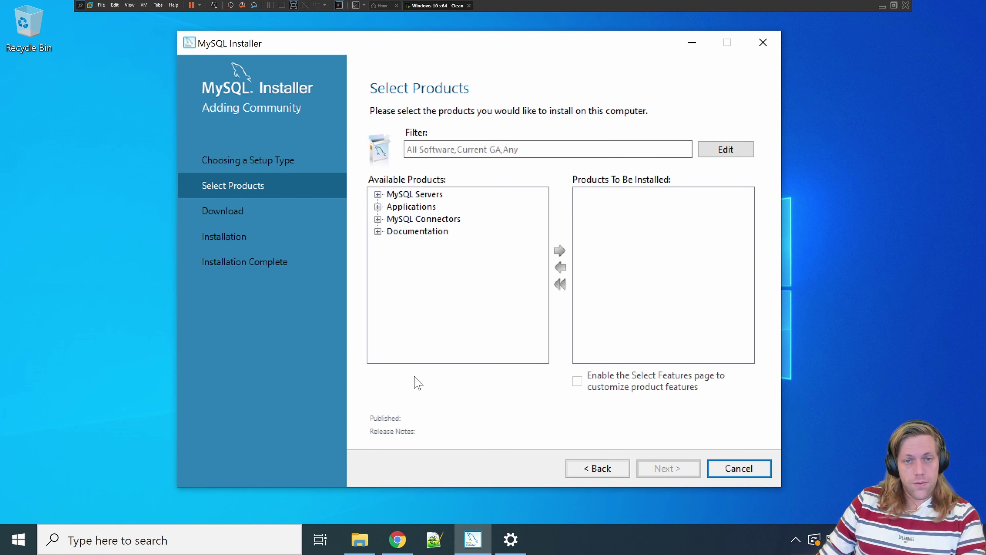
Step: Add MySQL Server 8.0.27 - X64 from the MySQL Server 8.0 group to the products to be installed
left_click(377, 194)
left_click(392, 206)
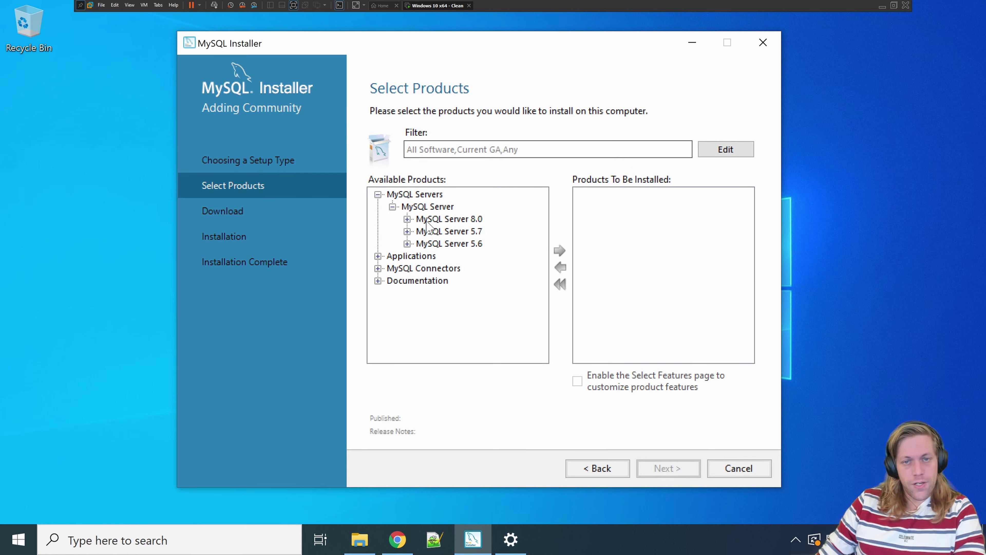
left_click(445, 219)
double_click(415, 220)
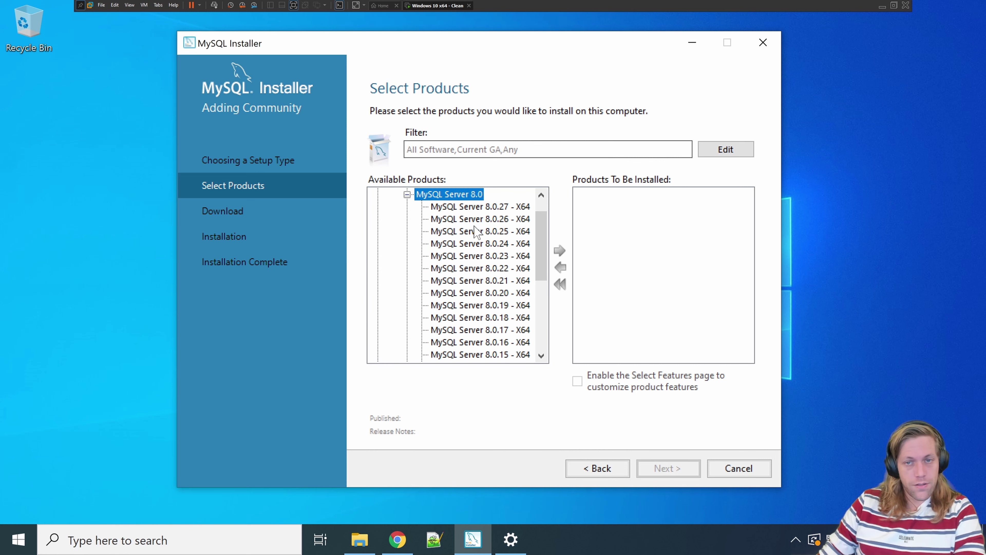
scroll(536, 237, "down", 1)
scroll(536, 237, "up", 2)
left_click(507, 232)
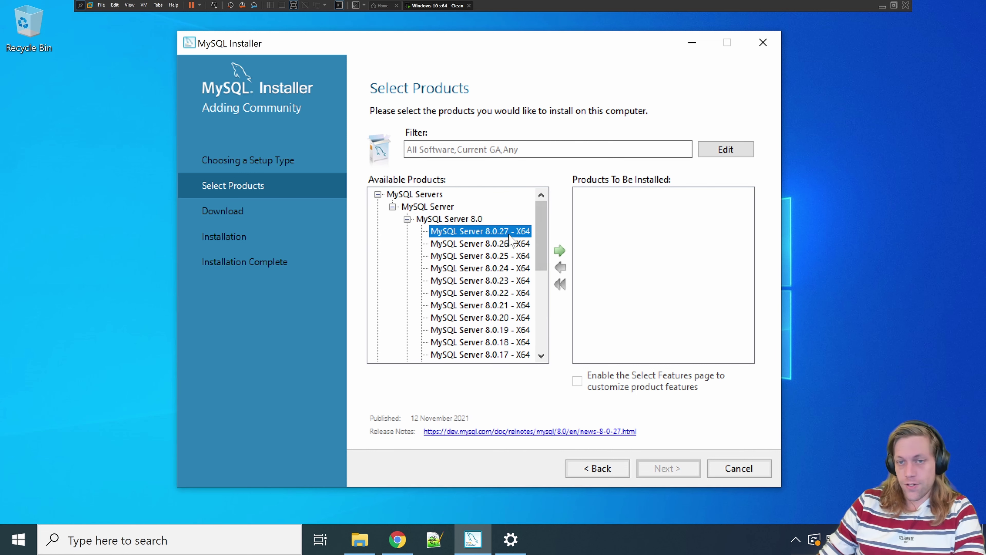
left_click(559, 251)
left_click(407, 220)
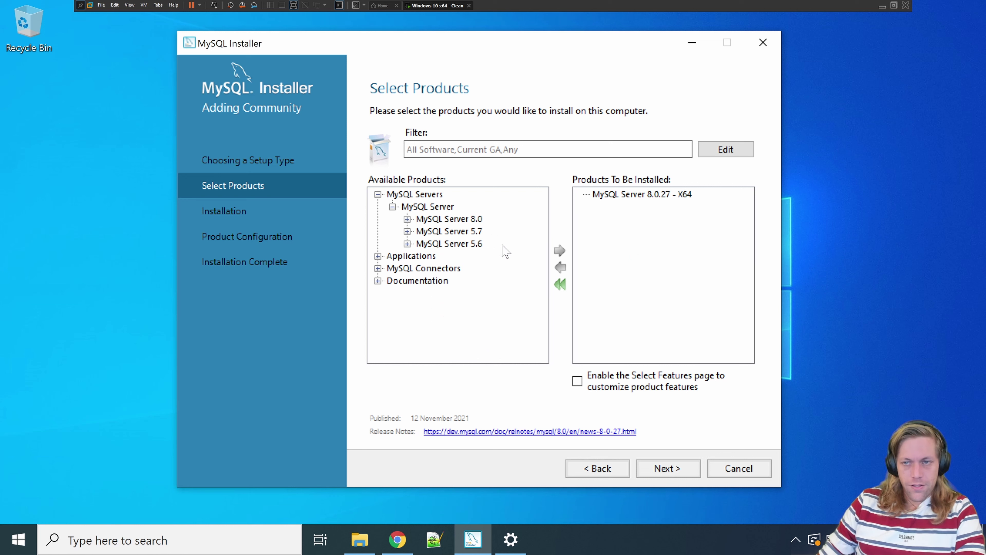
Step: Review the available MySQL Server 8.0 versions and the server entry among the products to be installed
left_click(392, 207)
left_click(392, 207)
left_click(407, 219)
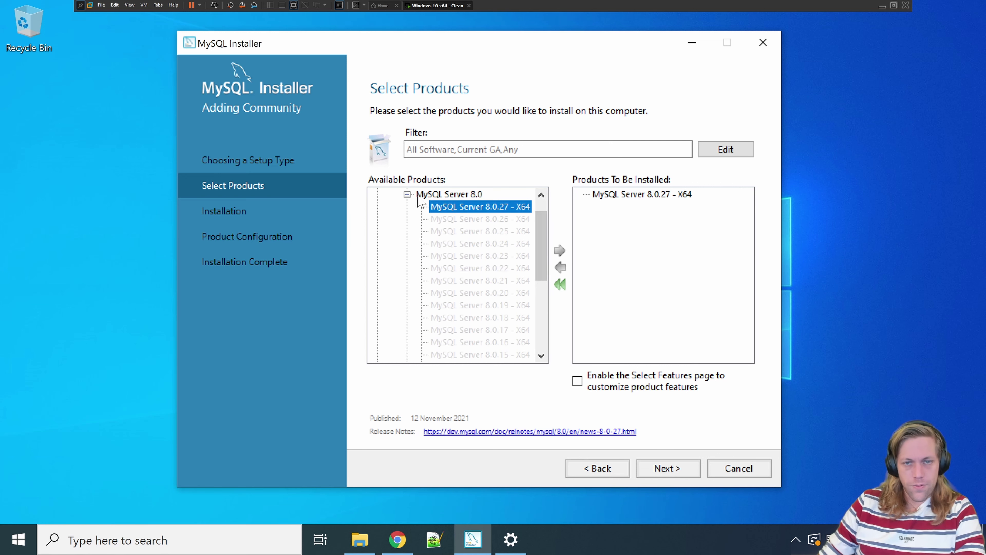
left_click(407, 194)
left_click(655, 196)
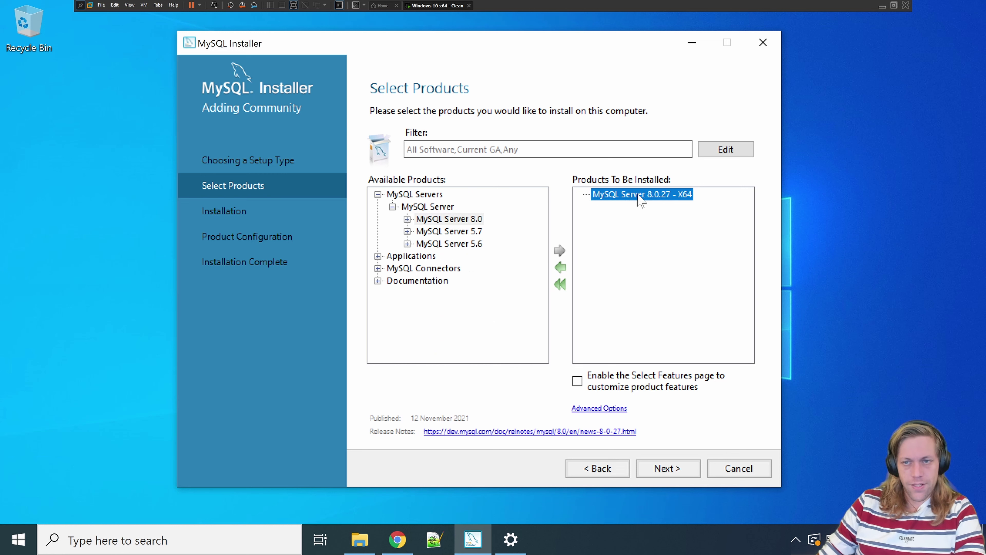
Step: Add MySQL Workbench 8.0.27 - X64 from the Applications group to the products to be installed
left_click(378, 256)
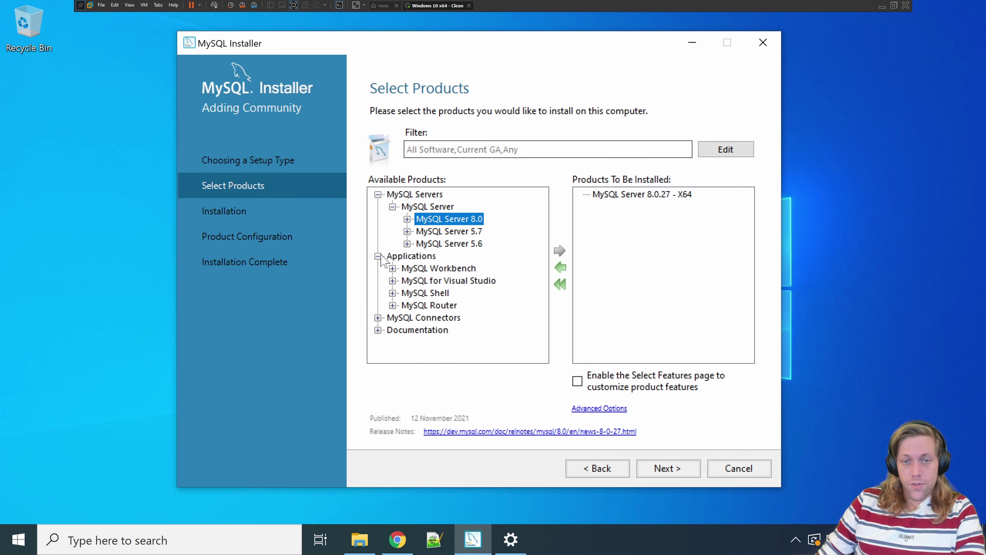
left_click(393, 269)
left_click(407, 281)
left_click(508, 210)
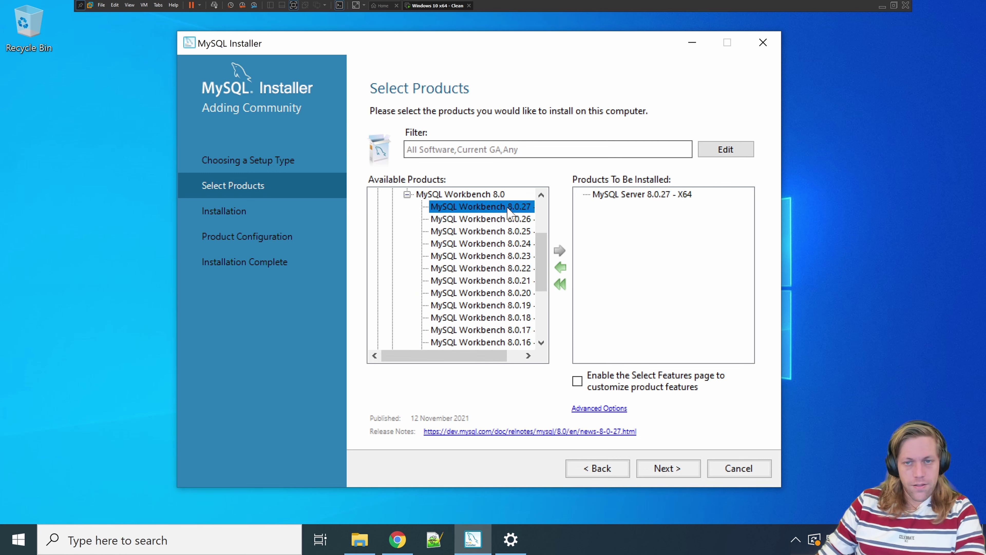
left_click(559, 251)
left_click(407, 194)
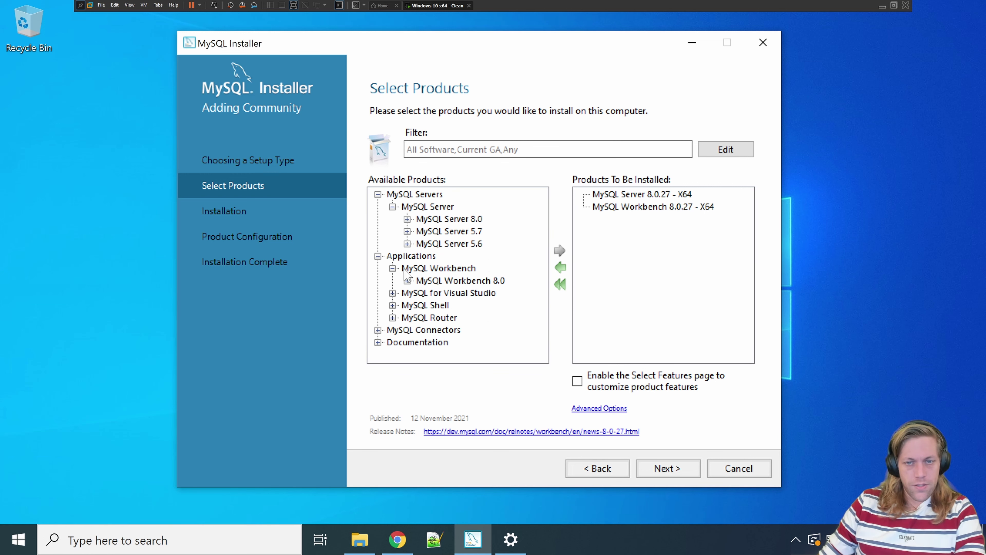
left_click(378, 256)
Step: Review the MySQL Server and MySQL Workbench entries among the products to be installed
left_click(628, 195)
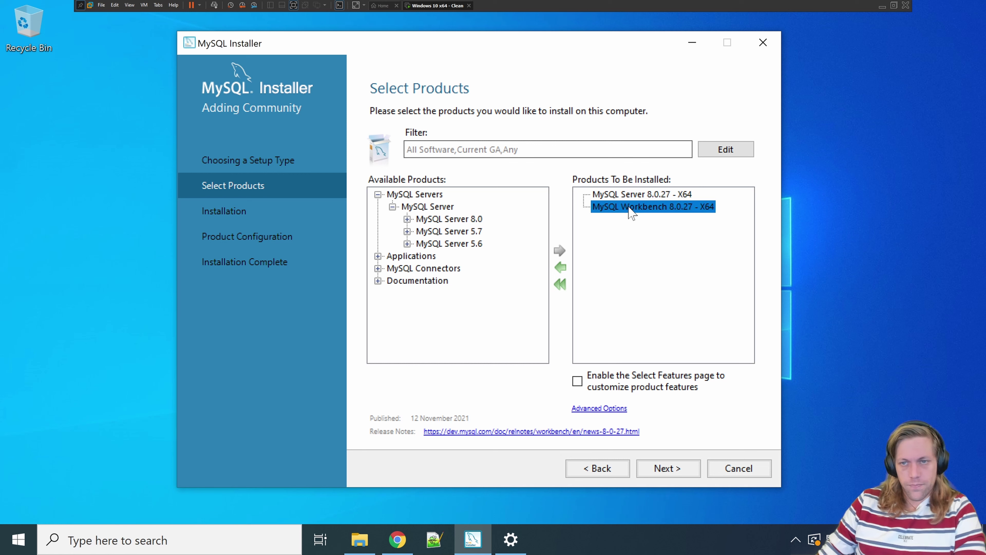
left_click(628, 207)
left_click(621, 195)
left_click(638, 207)
left_click(629, 195)
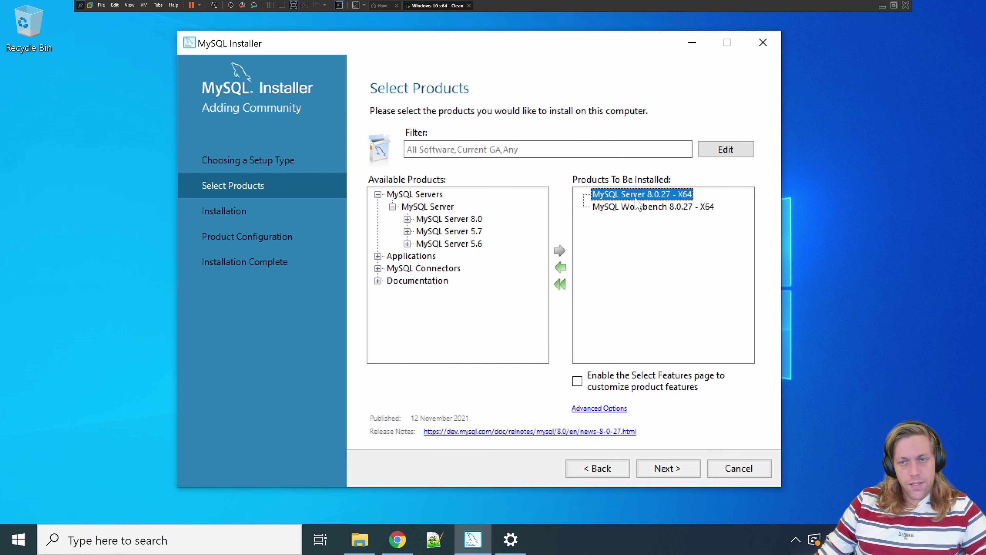
left_click(636, 206)
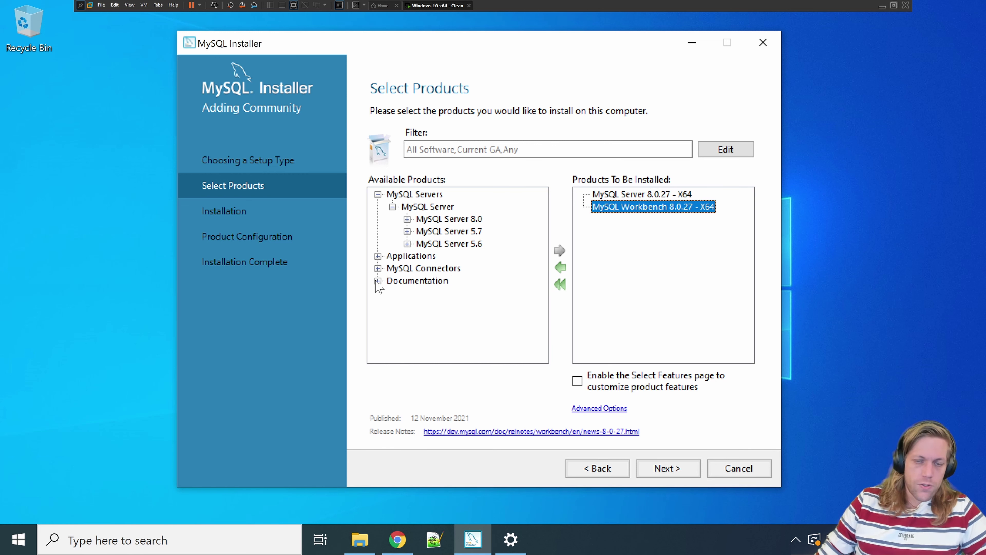
Step: Add MySQL Shell 8.0.27 - X64 from the Applications group to the products to be installed
left_click(378, 256)
left_click(392, 306)
left_click(408, 317)
left_click(496, 206)
left_click(560, 251)
left_click(392, 306)
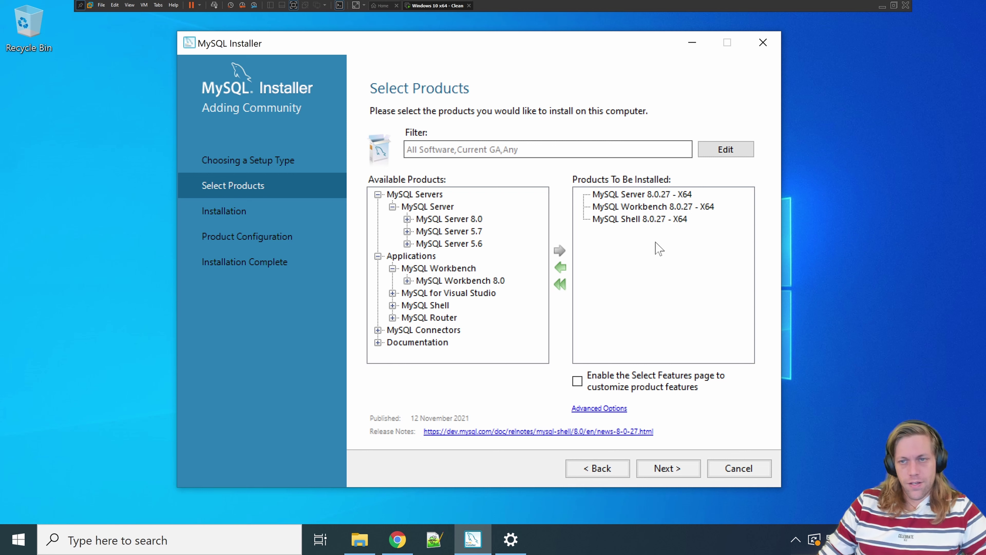
Step: Check the complete selection of products to be installed, covering MySQL Server, MySQL Workbench and MySQL Shell
left_click(630, 220)
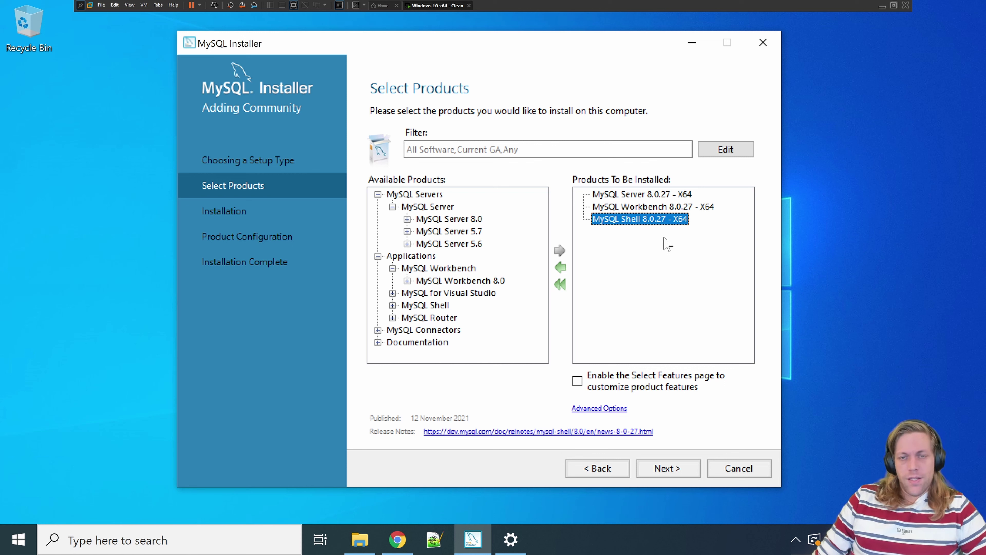
left_click(639, 195)
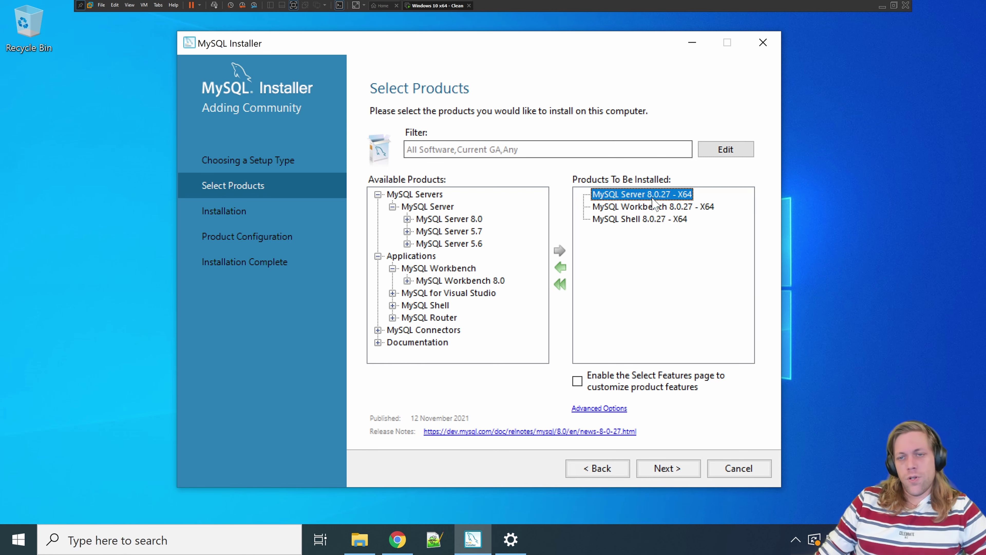
key("Down")
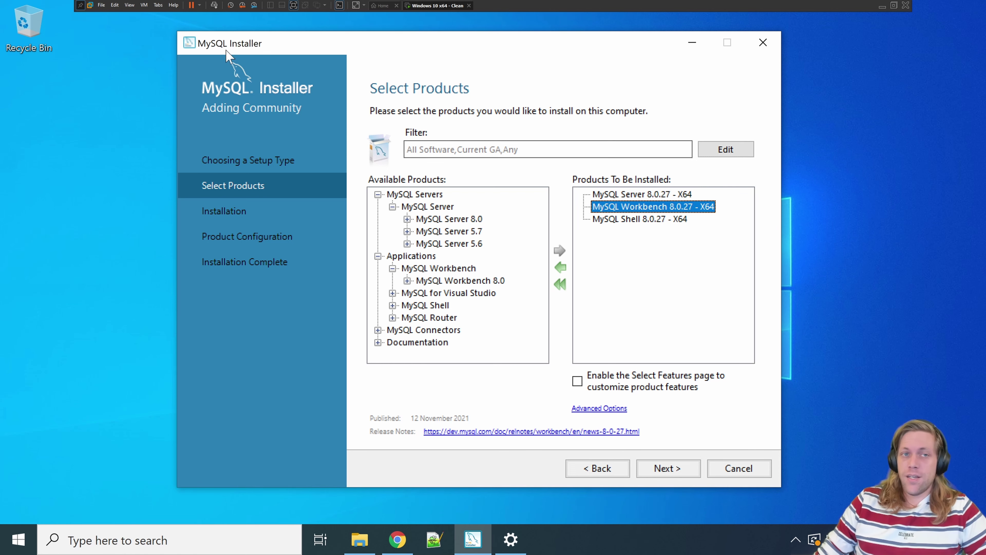
mouse_move(259, 45)
left_mouse_down()
mouse_move(243, 44)
mouse_move(258, 46)
left_mouse_up()
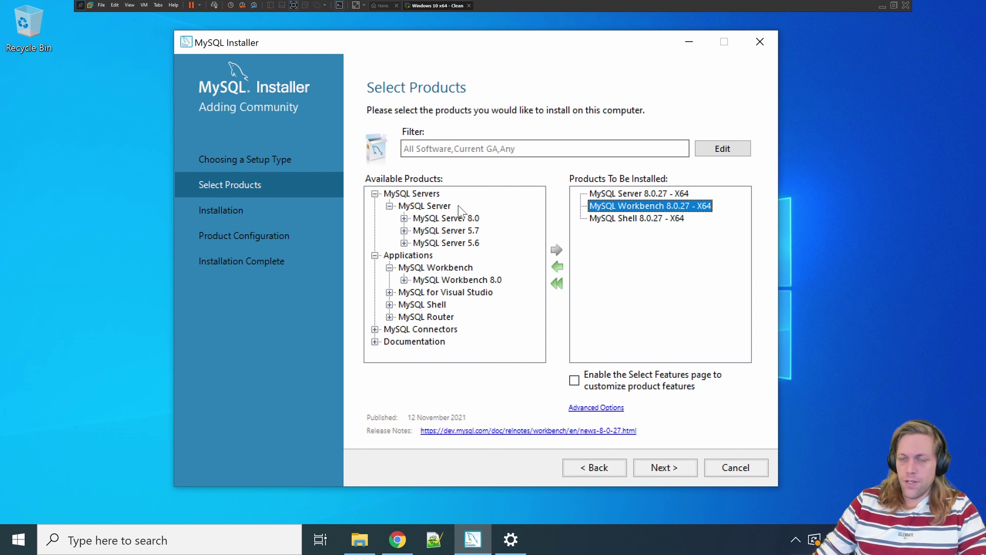
left_click(630, 194)
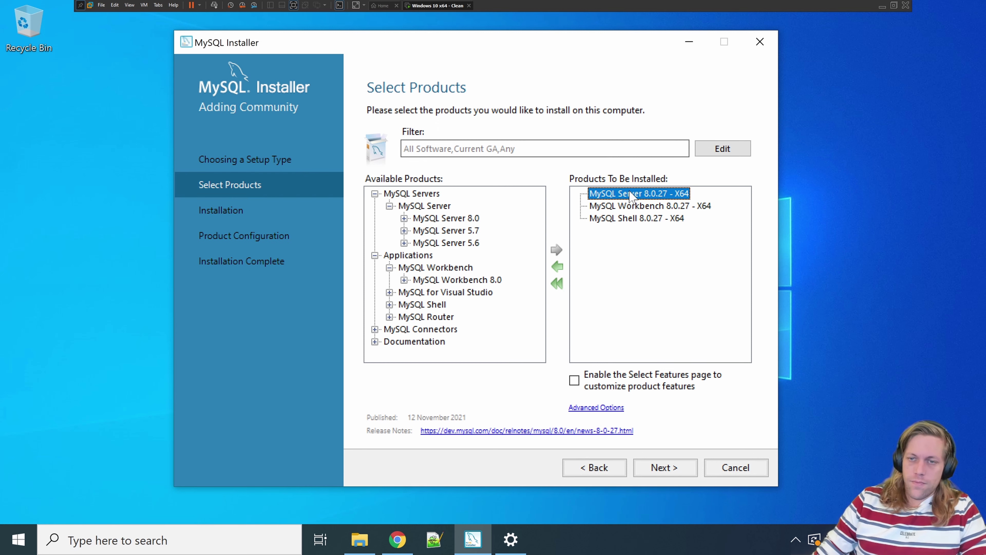
left_click(633, 205)
left_click(632, 194)
left_click(634, 206)
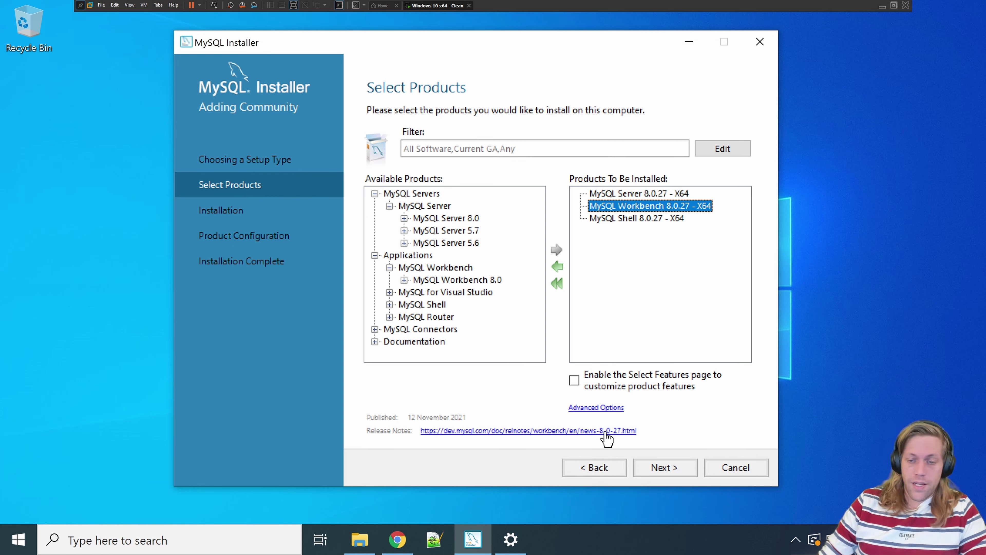
left_click(653, 205)
Step: Continue to the installation page, execute the installation of the selected products and show its detailed log
left_click(671, 469)
left_click(673, 469)
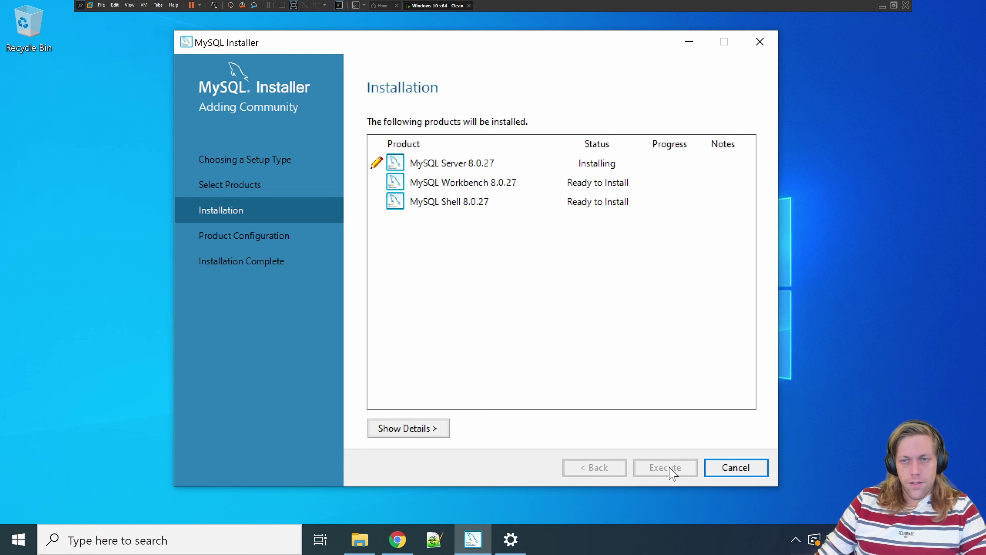
left_click(408, 427)
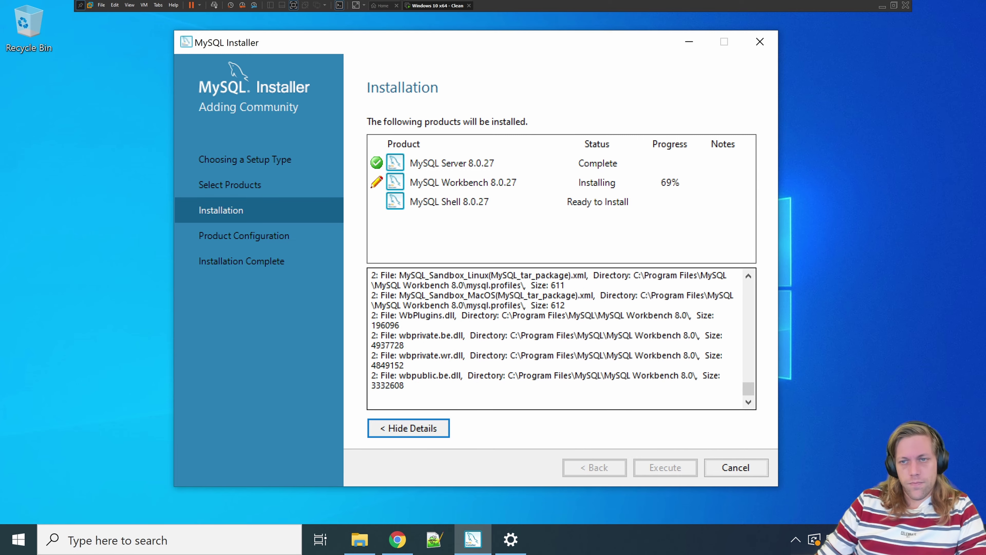
left_click(463, 203)
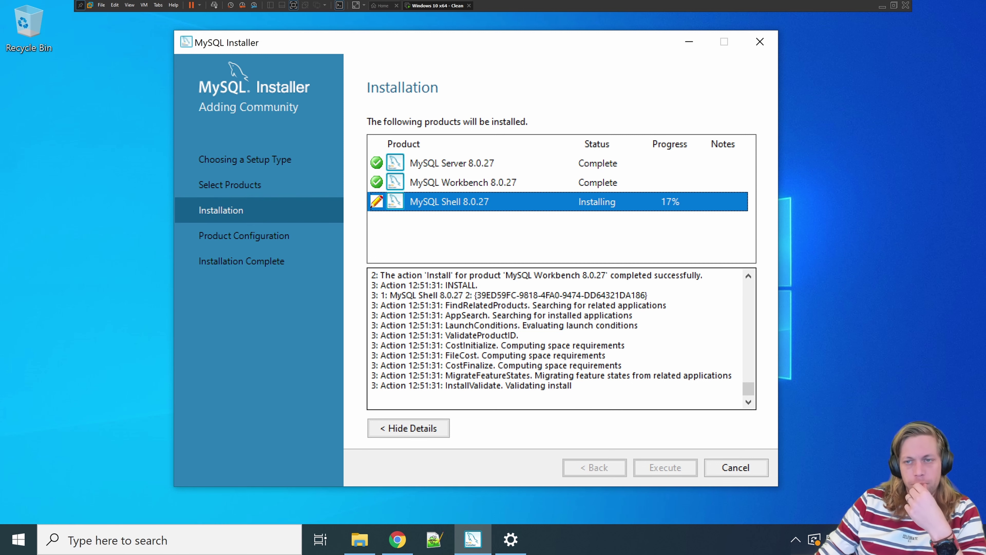
Step: Switch to Chrome and bring up the MySQL Community Server downloads page at a smaller zoom level
left_click(398, 539)
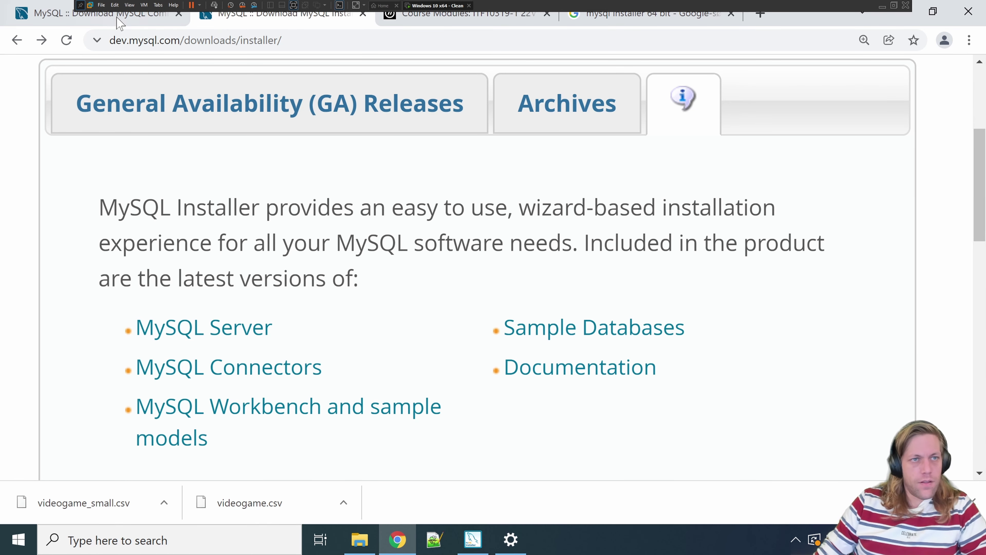
left_click(118, 19)
key("ctrl+minus")
key("ctrl+minus")
key("ctrl+minus")
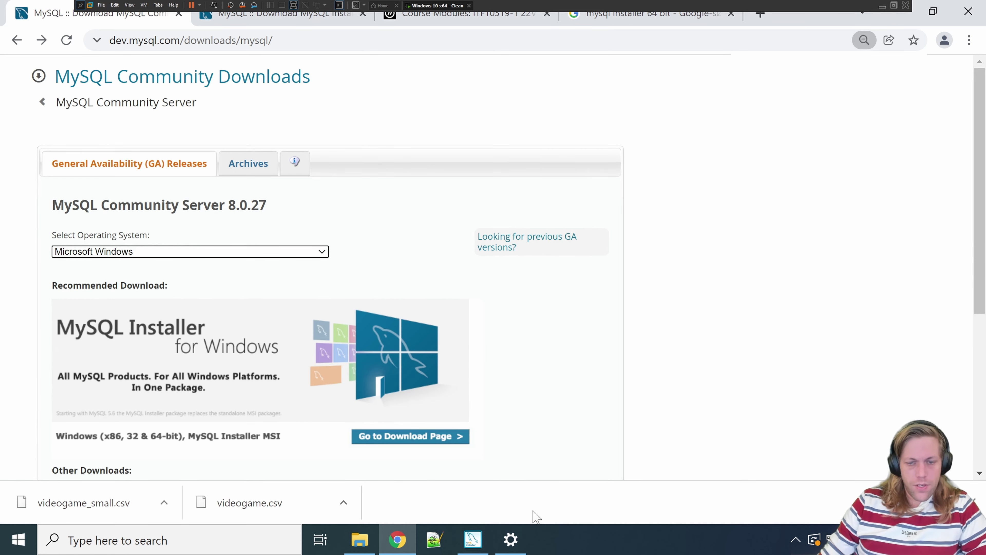
Step: Check the running installation's progress in MySQL Installer and return to the MySQL Community Server 8.0.27 heading on the downloads page in Chrome
left_click(472, 539)
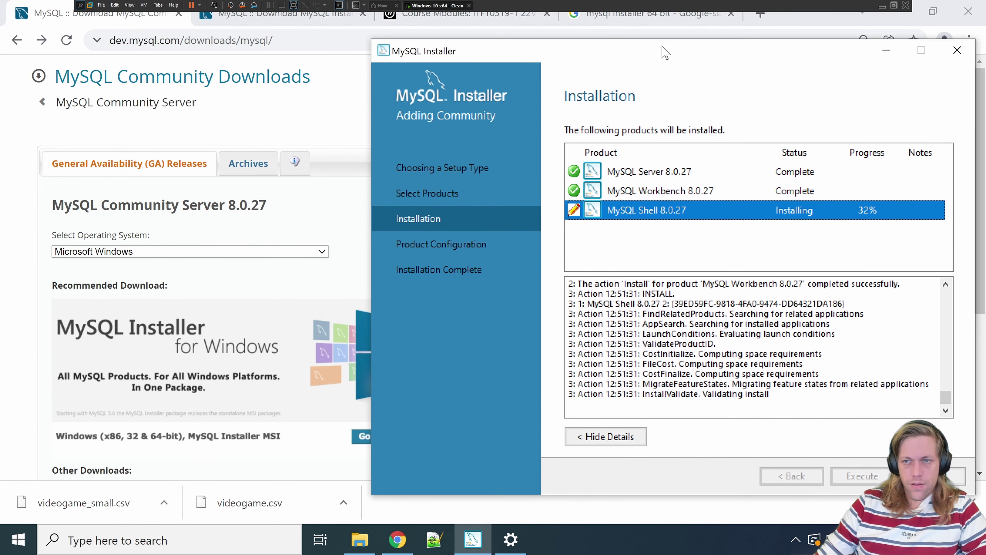
left_click_drag(666, 52, 641, 51)
left_click(289, 117)
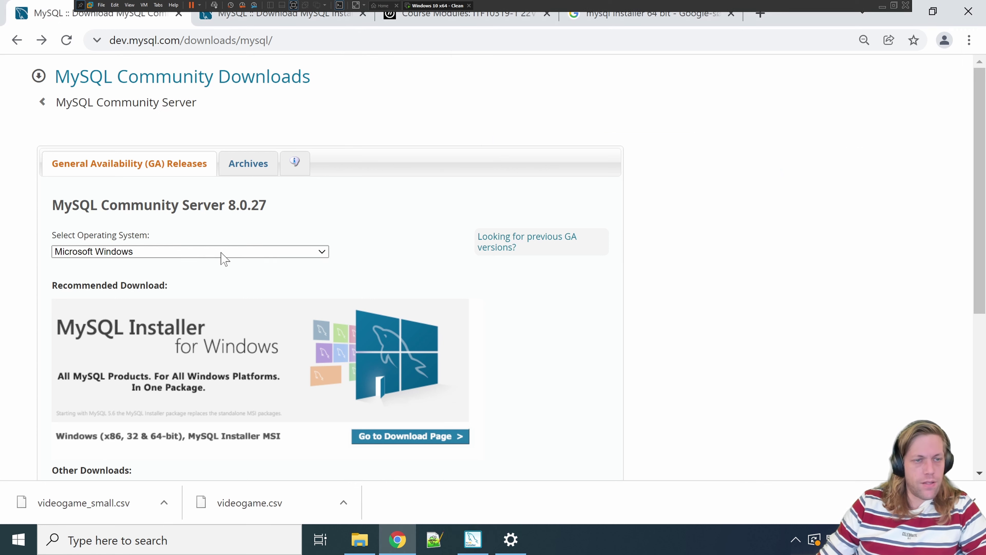
key("ctrl+minus")
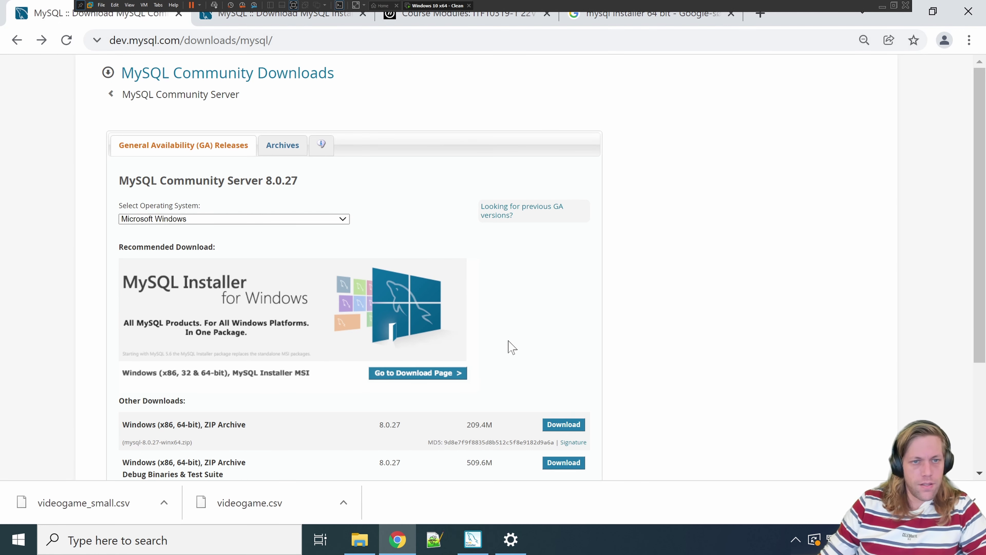
left_click(472, 539)
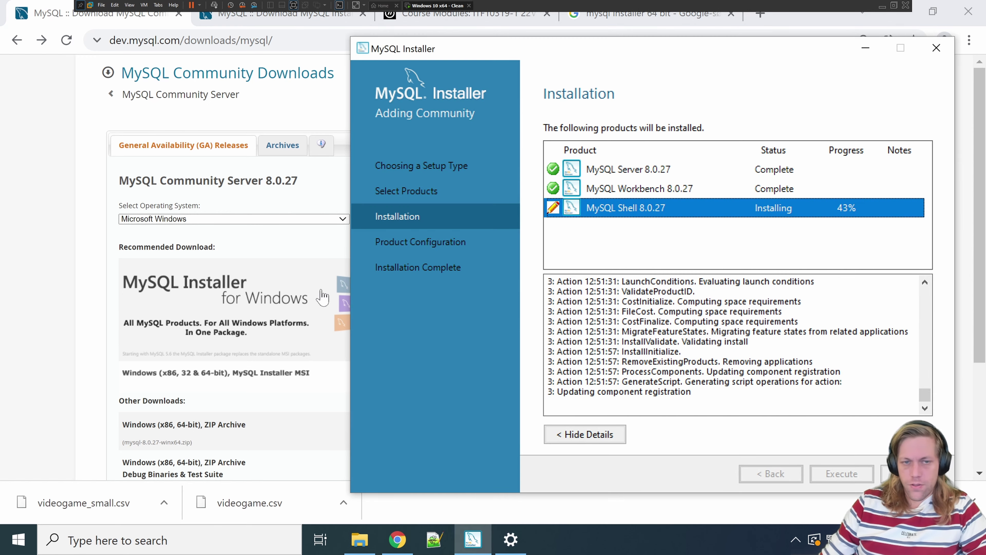
left_click(233, 237)
left_click_drag(119, 180, 298, 180)
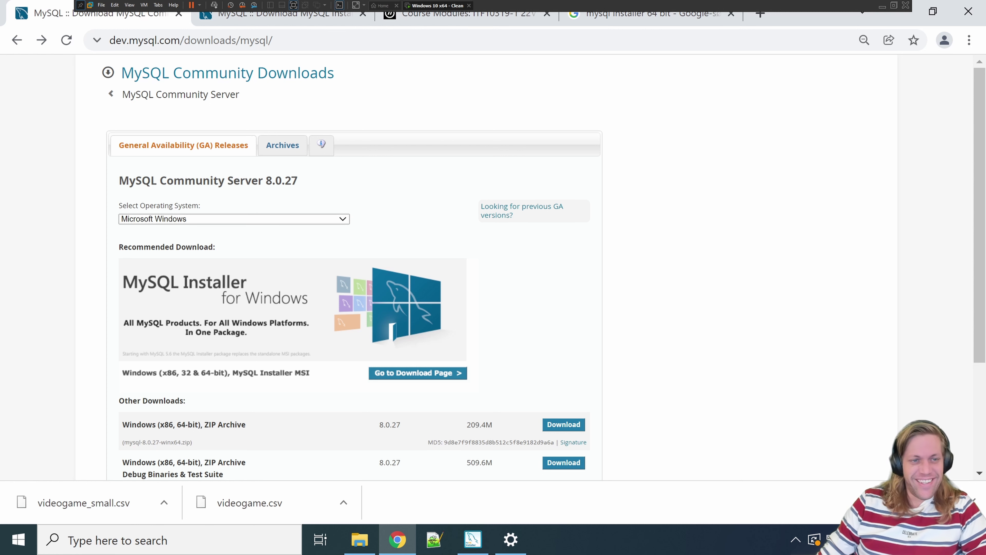
Step: Set the download page's operating system to macOS and its OS version to macOS 11 (x86, 64-bit)
left_click(219, 222)
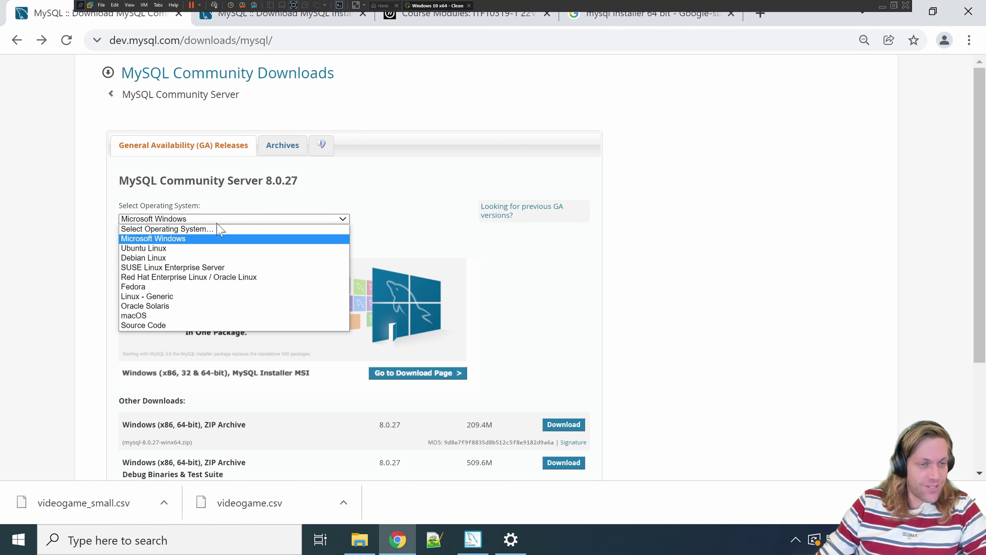
left_click(295, 315)
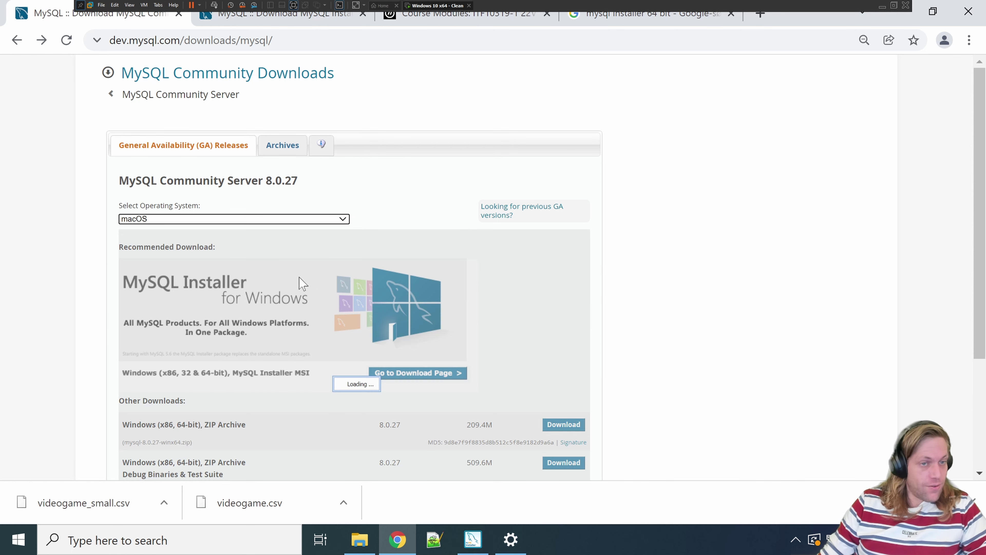
scroll(72, 273, "down", 3)
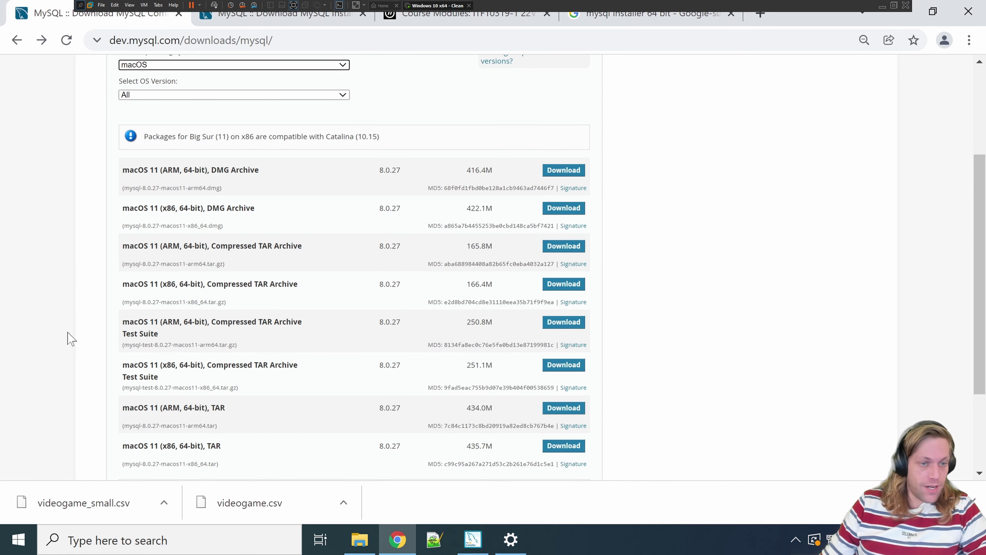
scroll(72, 328, "up", 2)
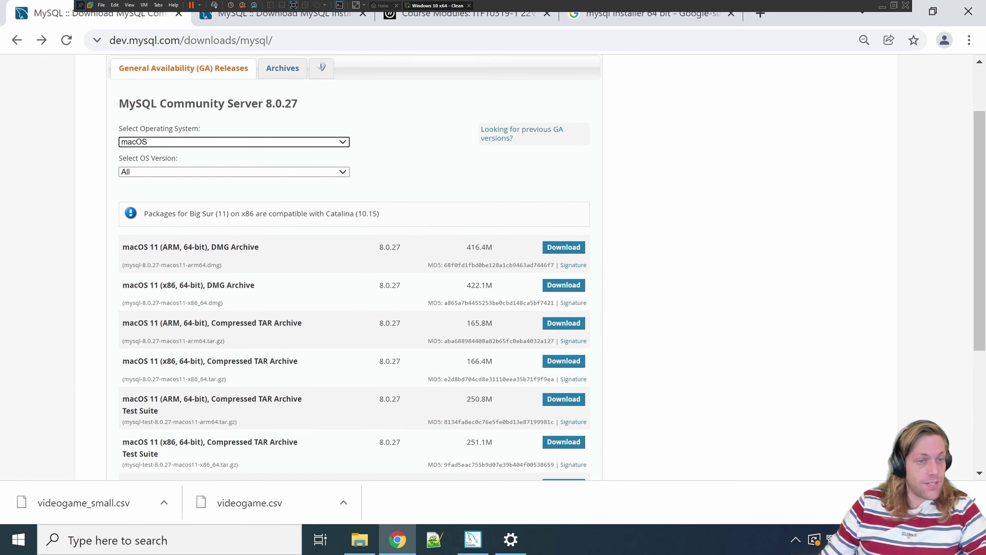
double_click(171, 247)
left_click(227, 173)
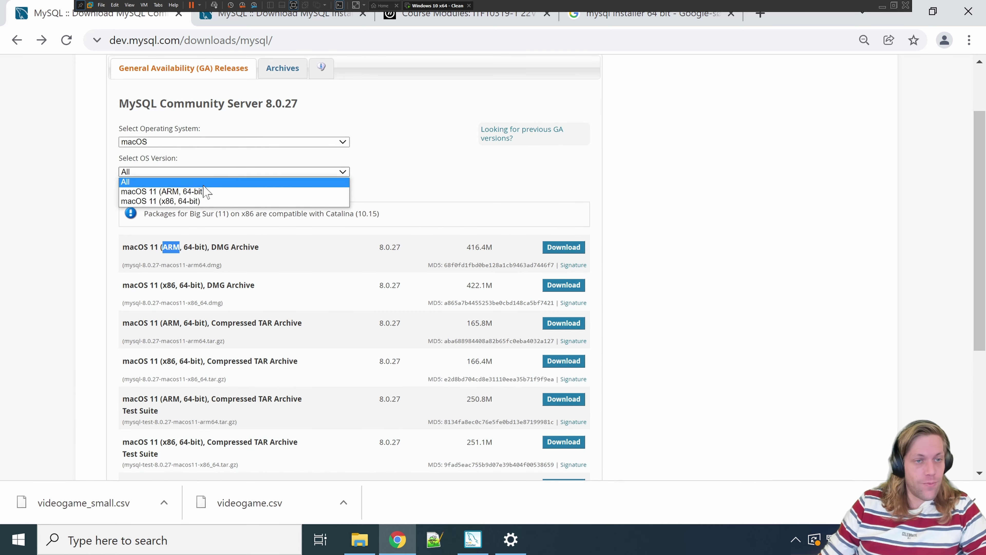
left_click(196, 201)
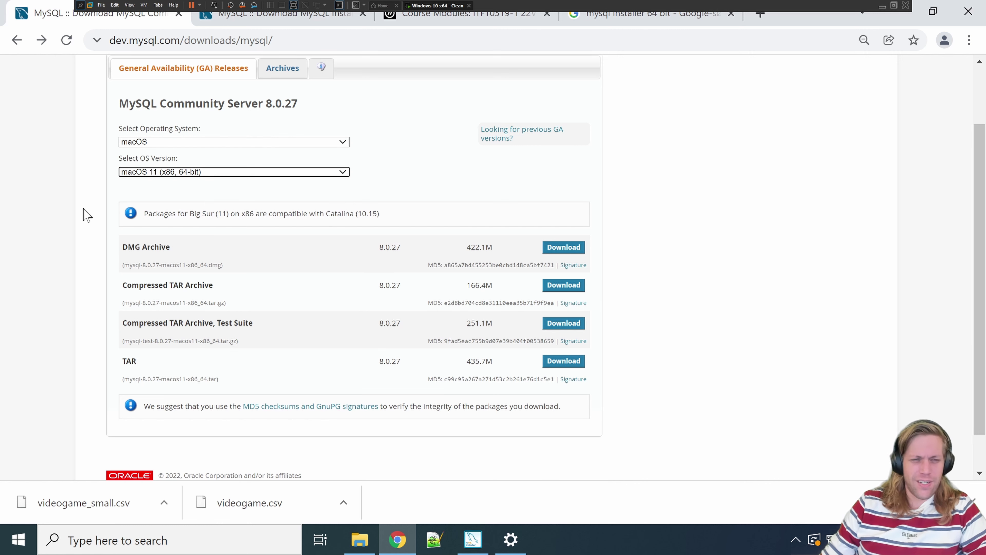
Step: Compare the macOS 11 (ARM, 64-bit) and macOS 11 (x86, 64-bit) OS versions, leaving the x86 one selected
left_click(210, 172)
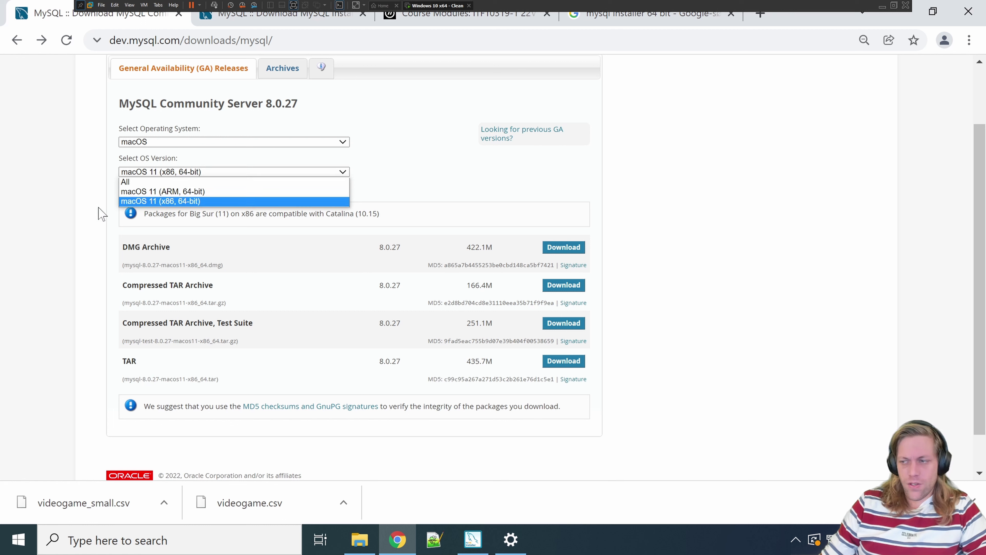
left_click(105, 224)
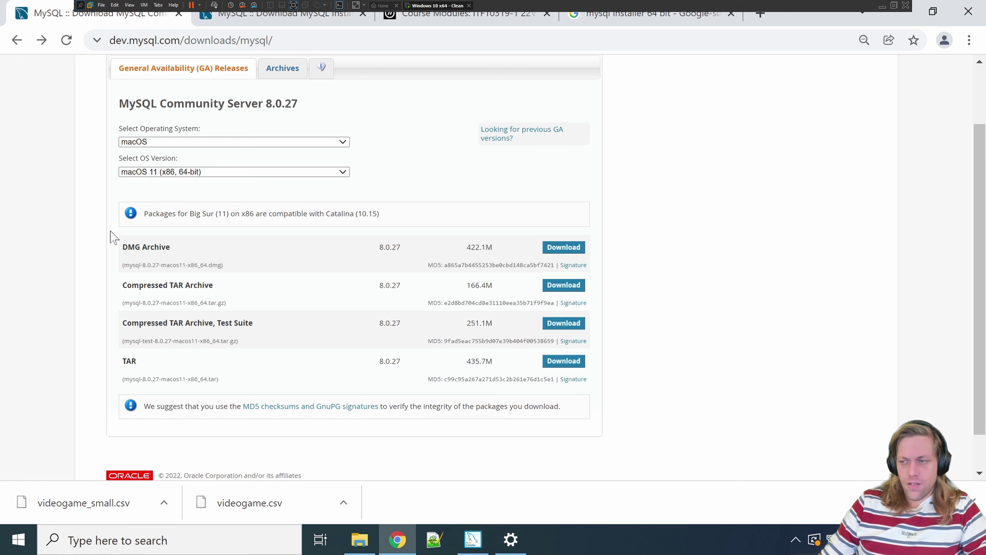
left_click(190, 175)
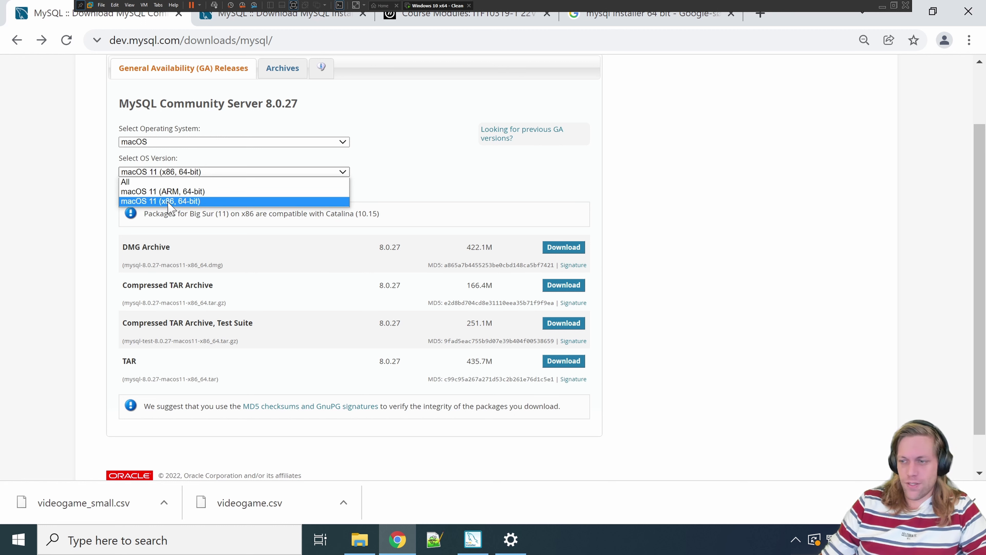
left_click(176, 194)
left_click(204, 173)
left_click(186, 201)
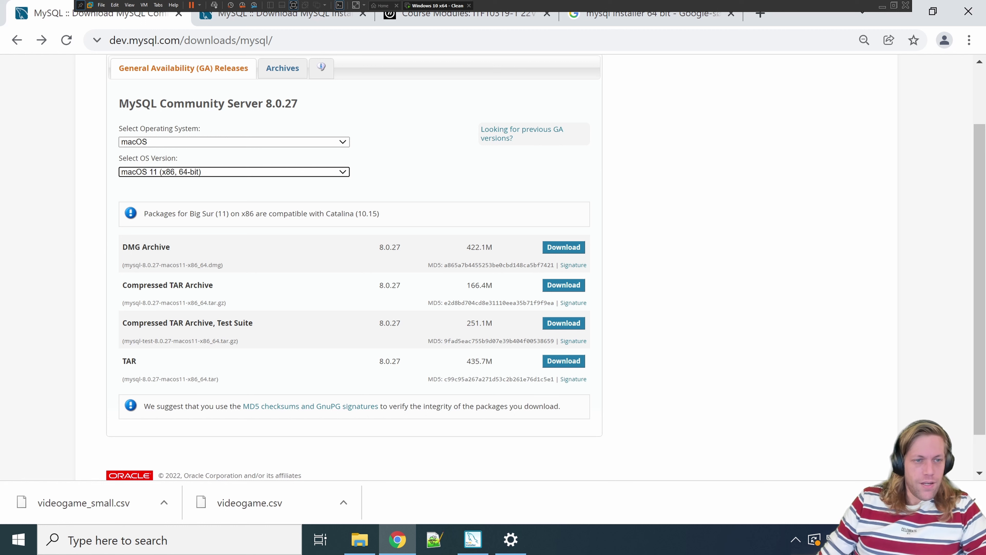
Step: Examine the DMG Archive package entry and its download option for macOS 11 (x86, 64-bit)
left_click_drag(121, 244, 229, 267)
left_click(161, 257)
double_click(155, 247)
double_click(131, 247)
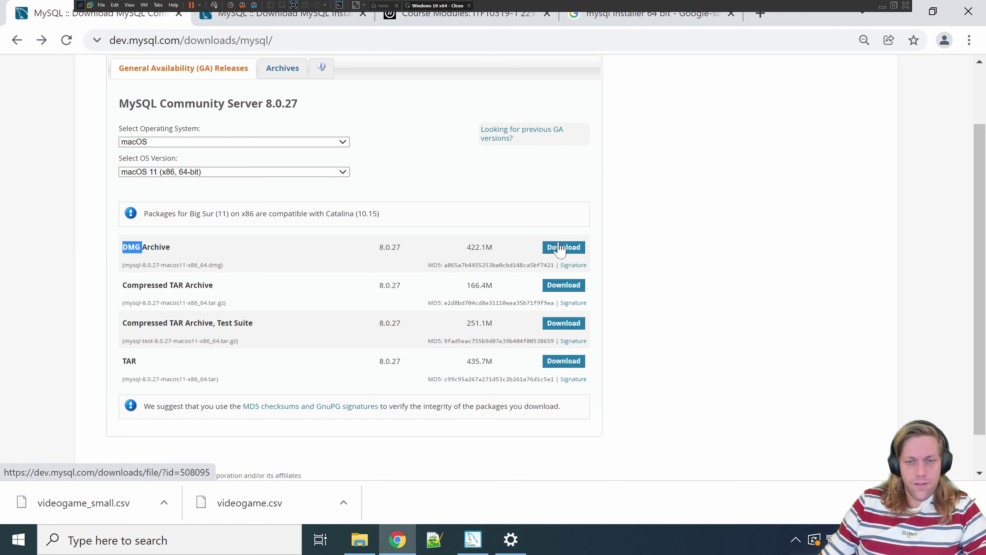
left_click(322, 248)
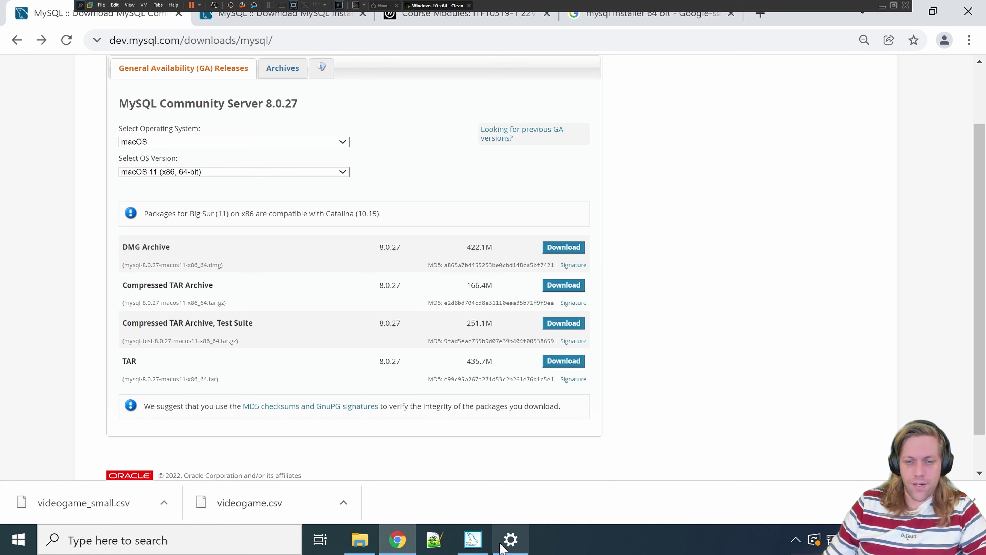
Step: Switch to MySQL Installer and check the installation progress of MySQL Shell 8.0.27 and its log details
left_click(469, 544)
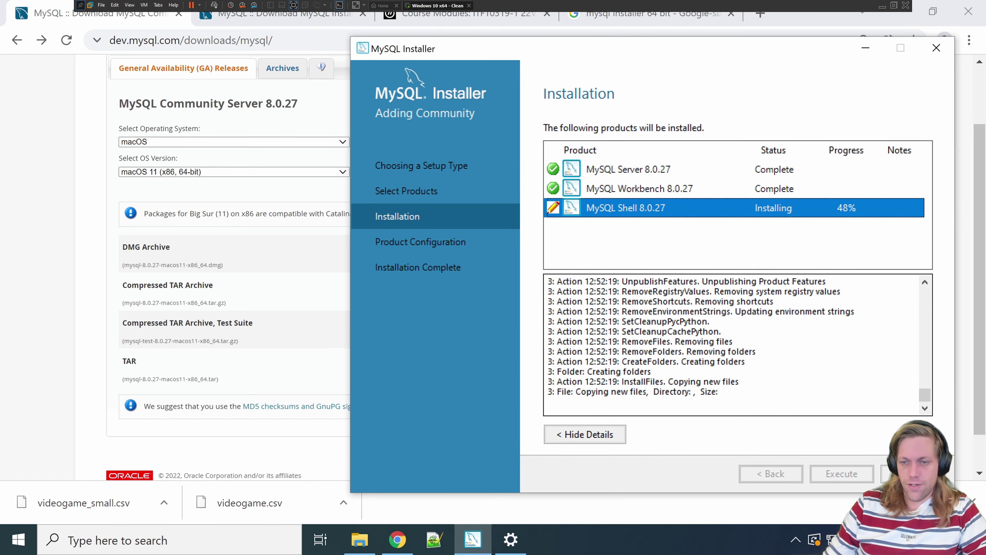
left_click(585, 434)
left_click(585, 434)
left_click(739, 214)
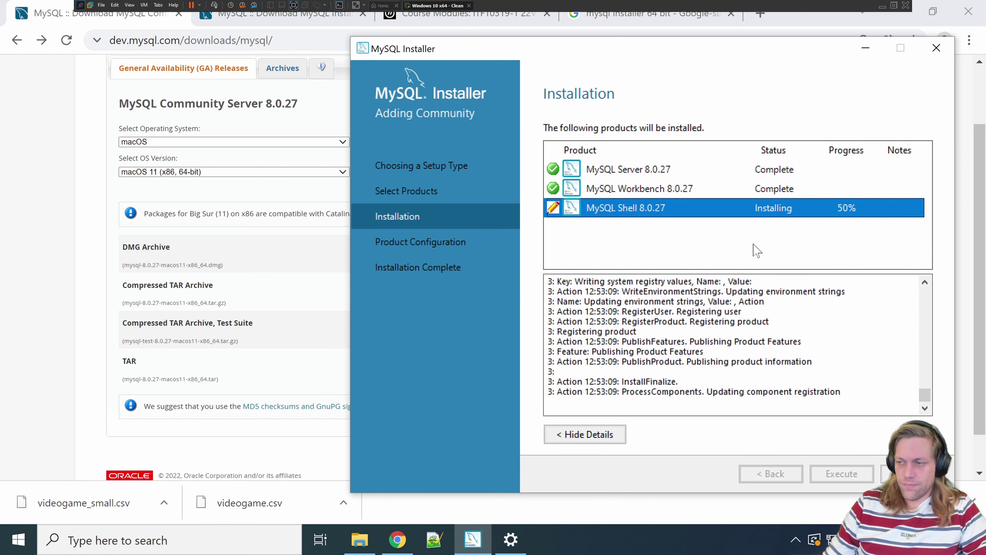
Step: Highlight the MySQL Community Server heading in Chrome and match it with the Server and Workbench entries in MySQL Installer
left_click(397, 539)
left_click_drag(119, 103, 265, 103)
left_click(473, 539)
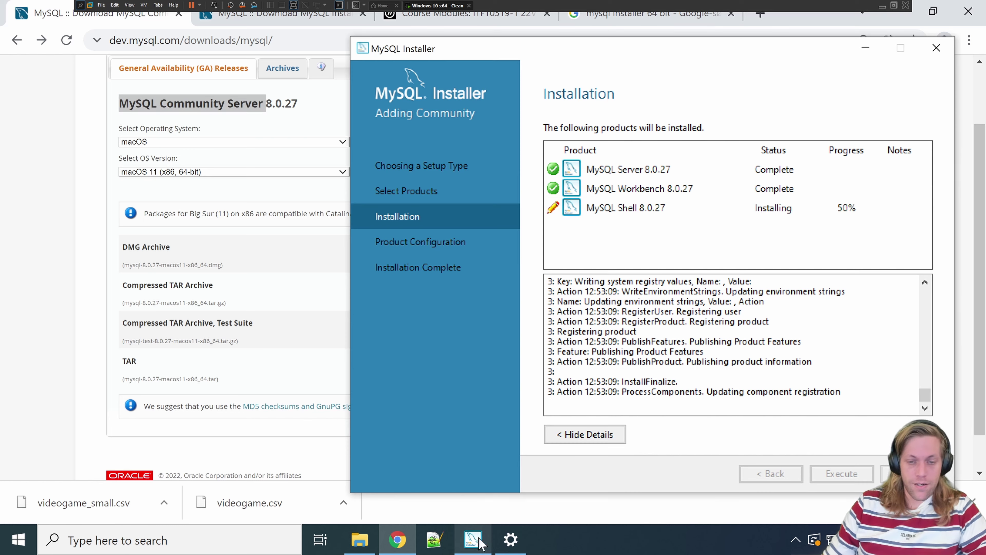
left_click(623, 171)
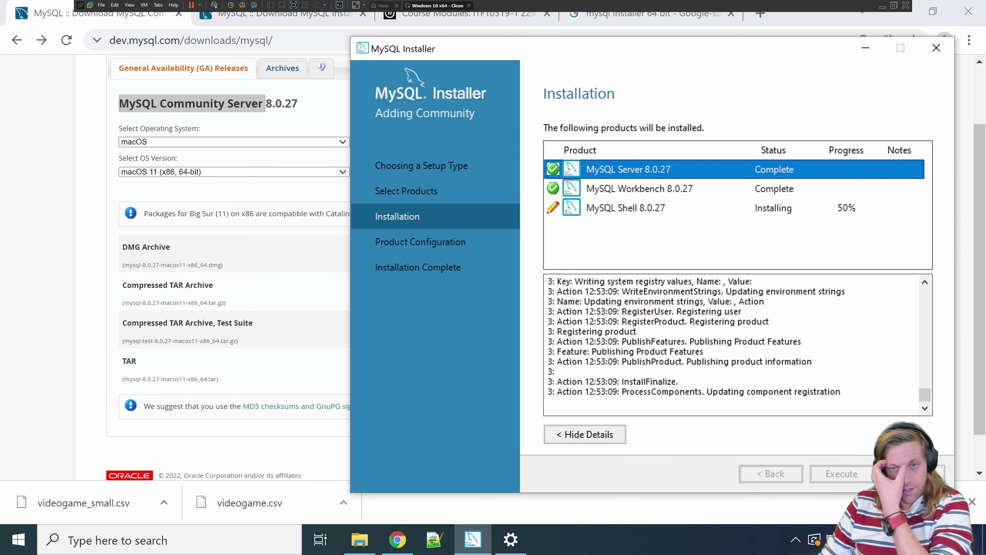
left_click(606, 189)
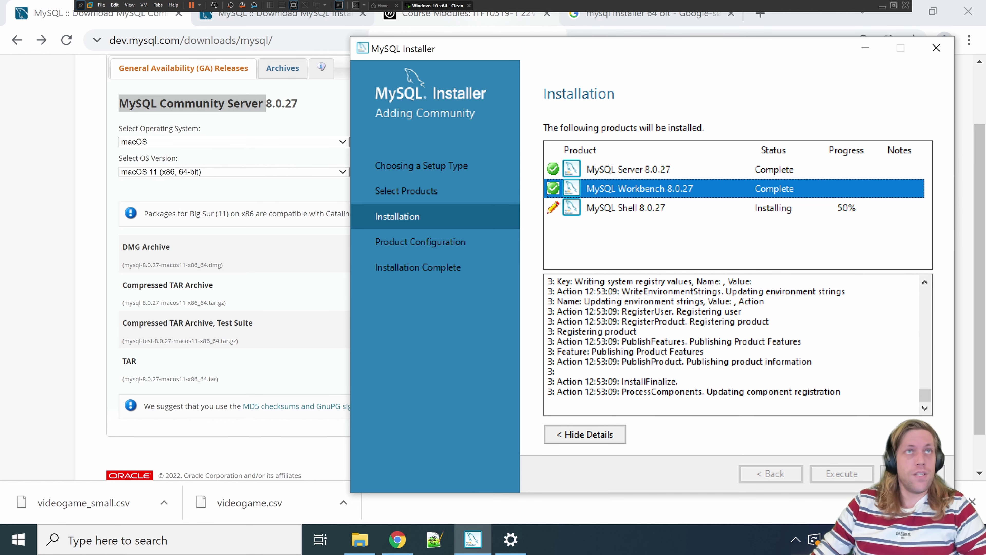
Step: Open the Databasesystemer course home page in Chrome and go to its Verktøy og nettressurser page
left_click(760, 15)
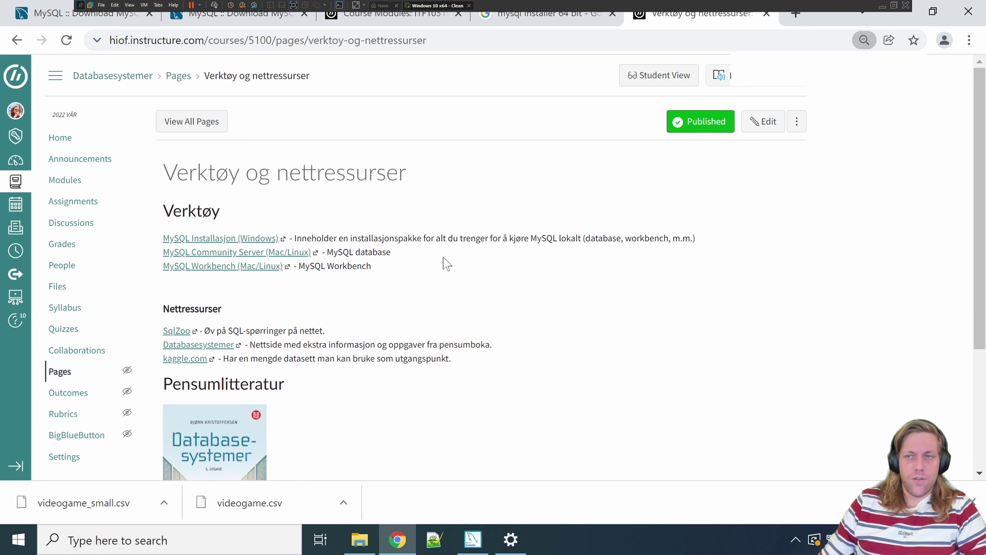
left_click(69, 138)
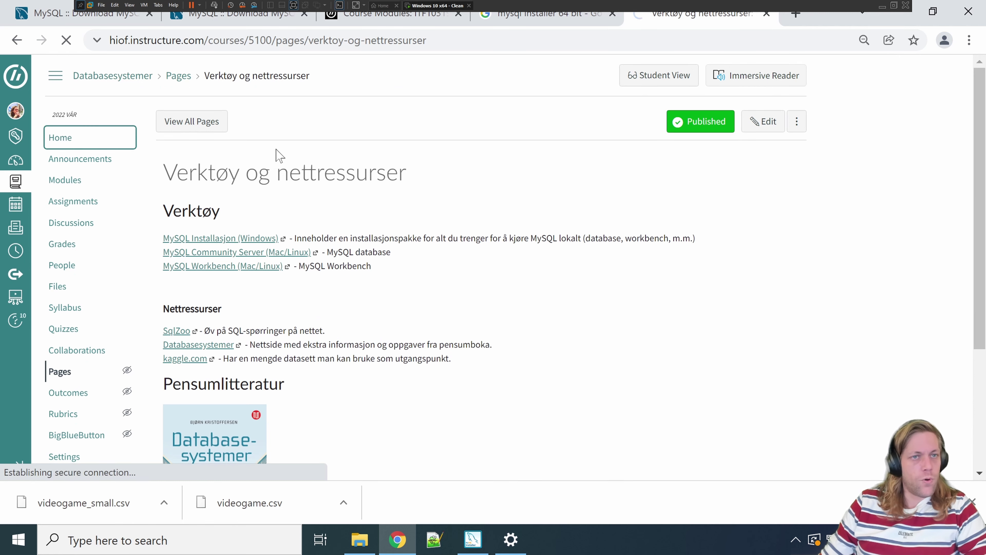
scroll(312, 172, "down", 6)
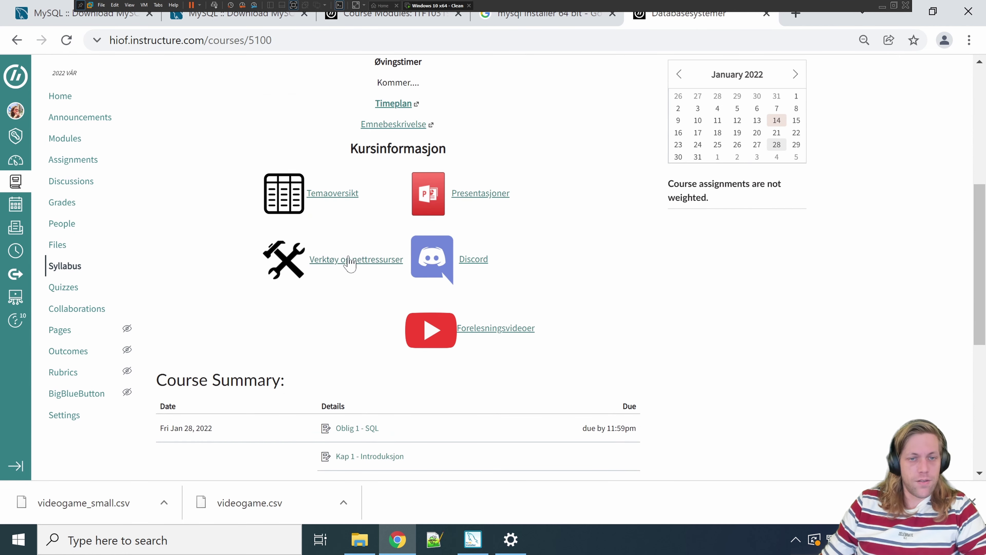
left_click(341, 266)
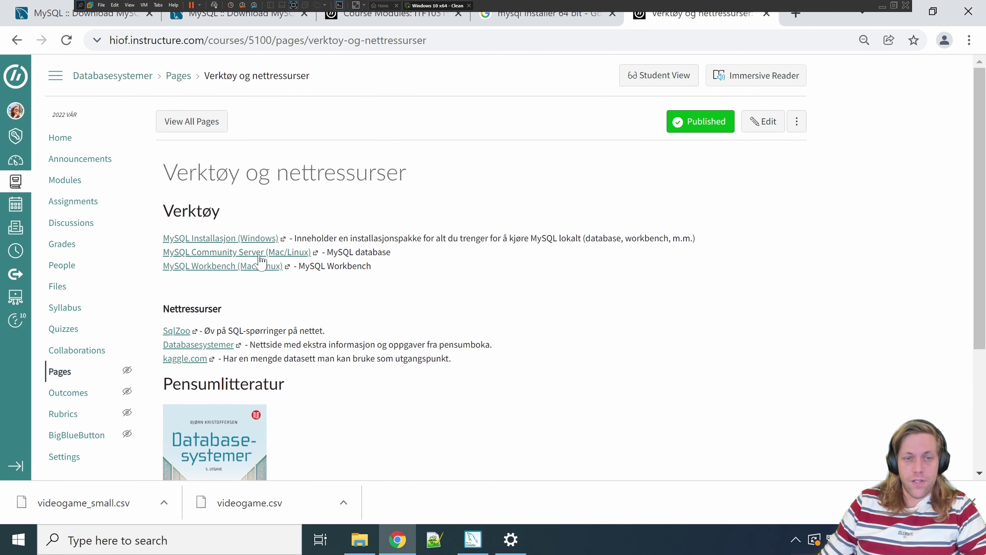
Step: Highlight the MySQL database description, open the MySQL Workbench (Mac/Linux) link and view the operating systems offered for Workbench
left_click_drag(327, 252, 397, 257)
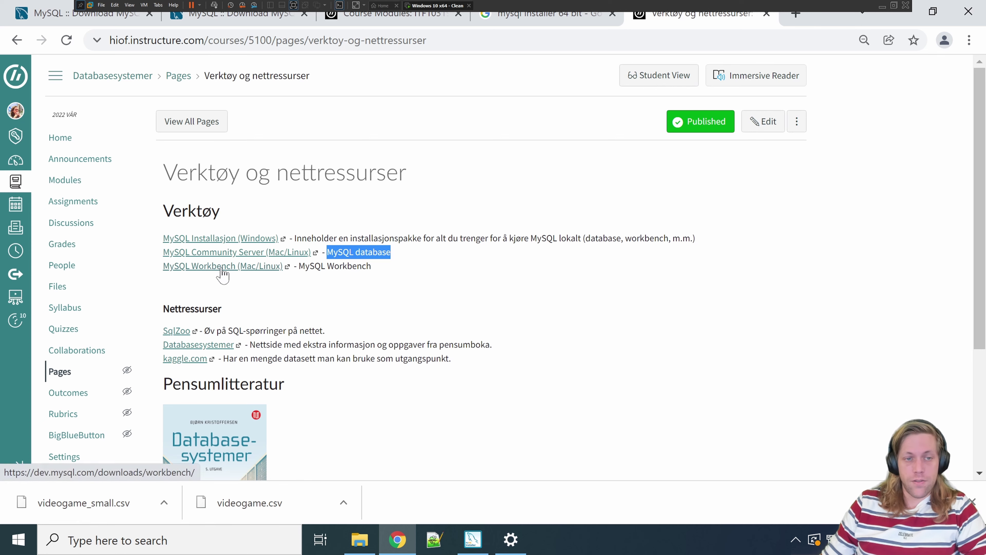
left_click(235, 268)
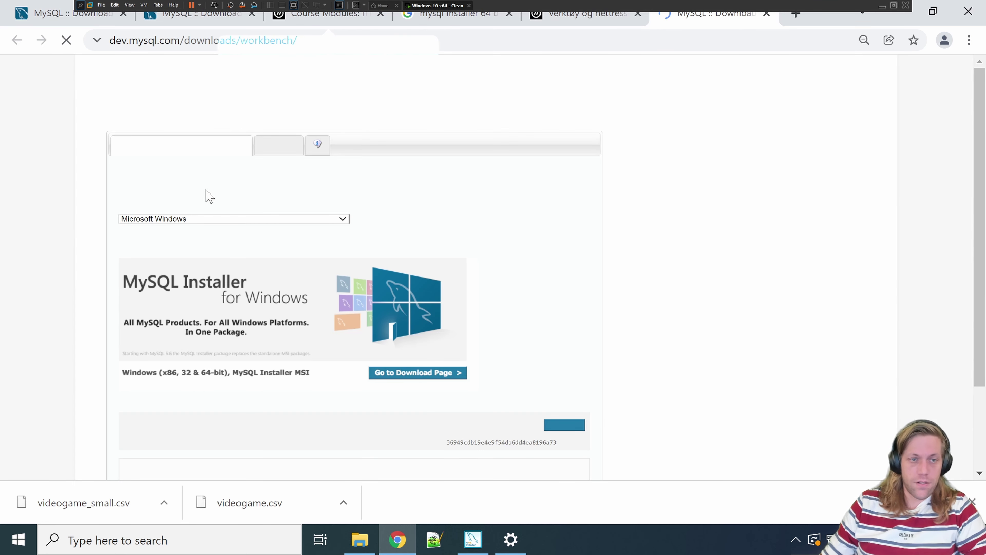
left_click(213, 219)
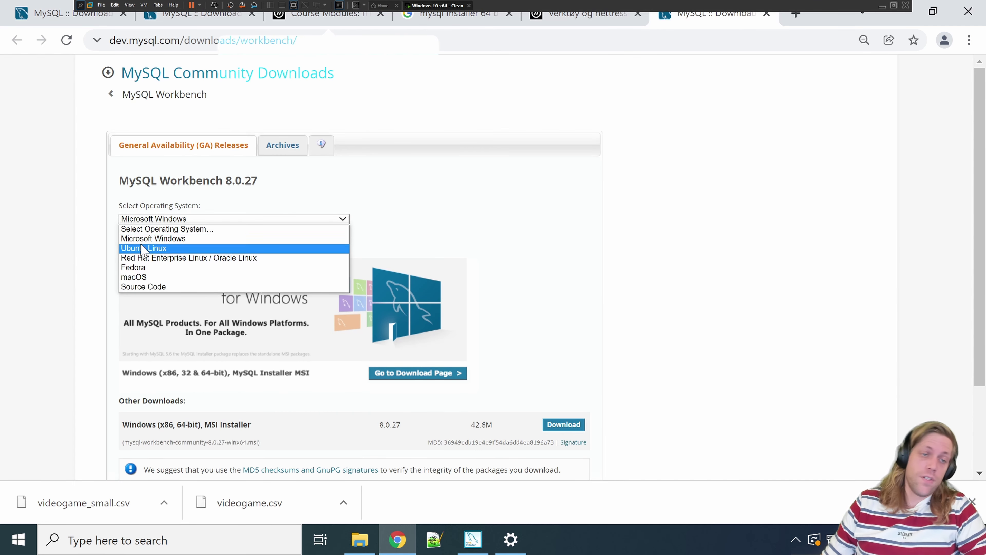
left_click(74, 234)
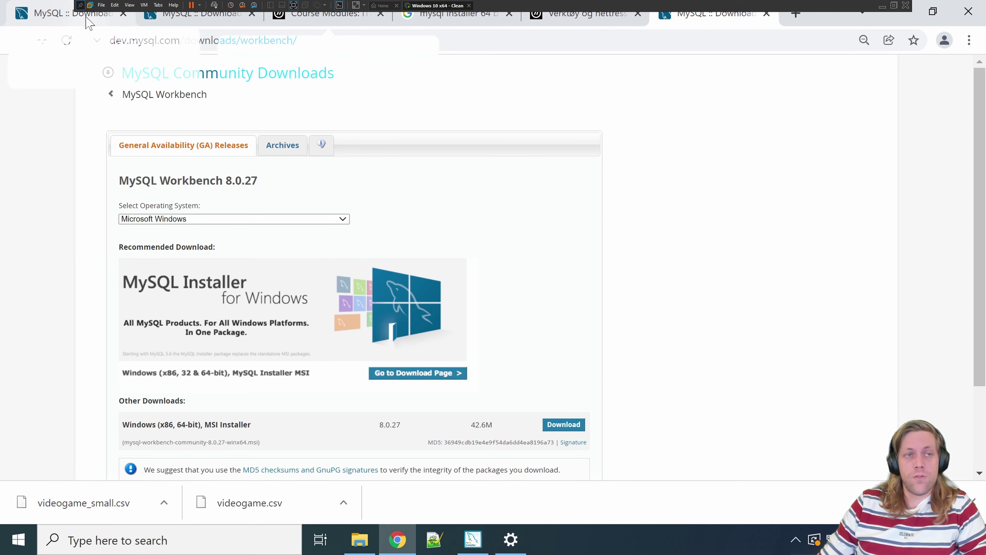
Step: Set the MySQL Community Server page's operating system to Microsoft Windows and move the MySQL Workbench browser tab directly after it
left_click(86, 27)
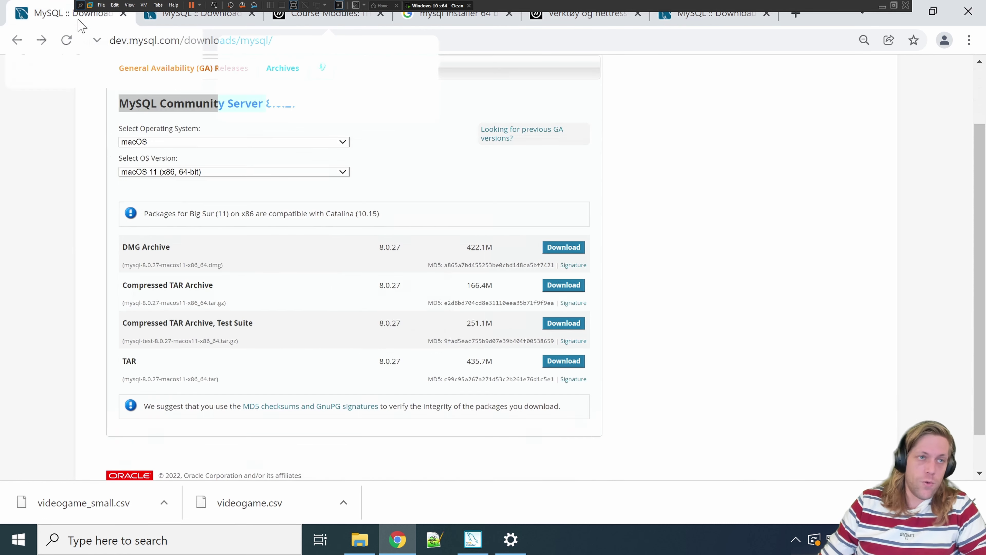
scroll(205, 207, "up", 2)
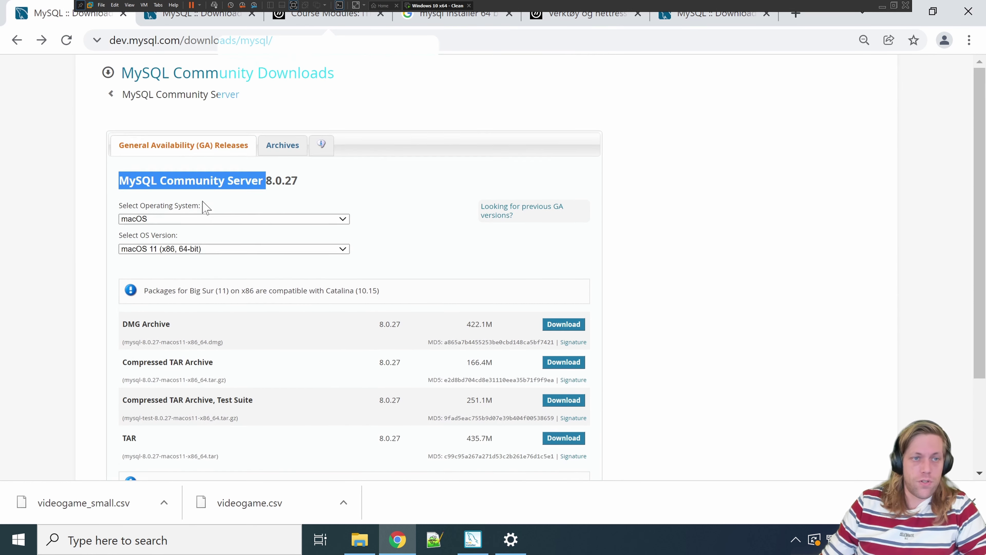
left_click(192, 220)
left_click(176, 239)
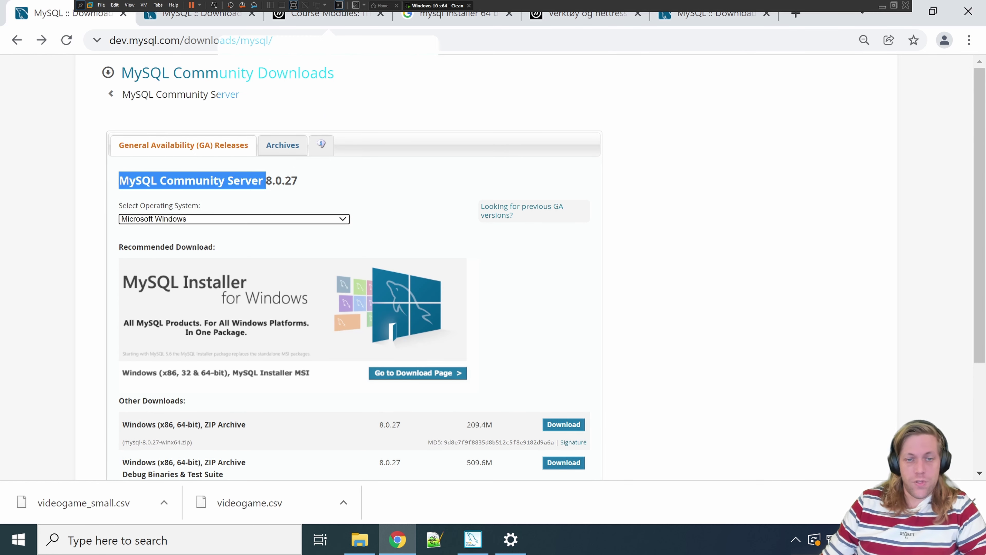
left_click(701, 17)
left_click_drag(716, 29, 198, 27)
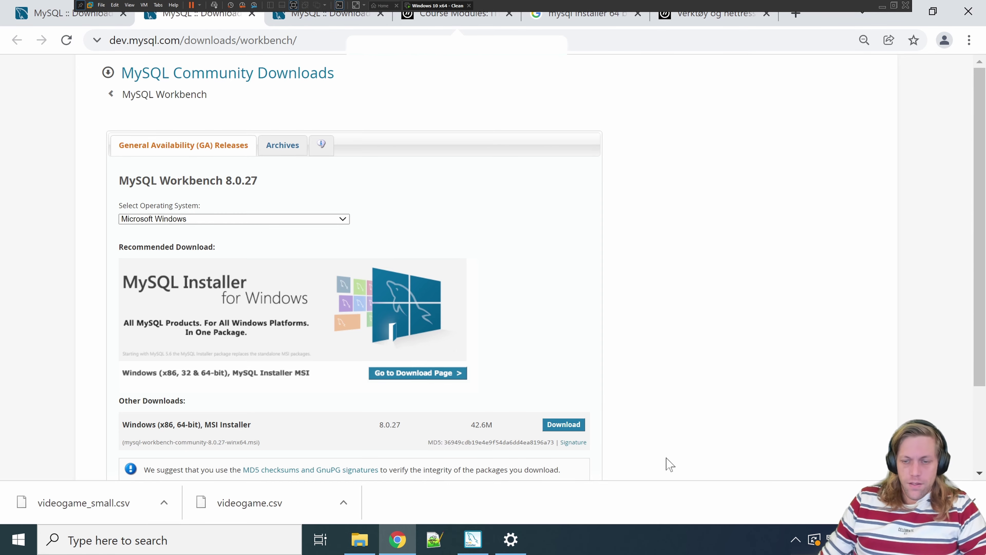
Step: Return to MySQL Installer and, once MySQL Shell 8.0.27 is installed, advance to Product Configuration and reposition the installer window
left_click(473, 540)
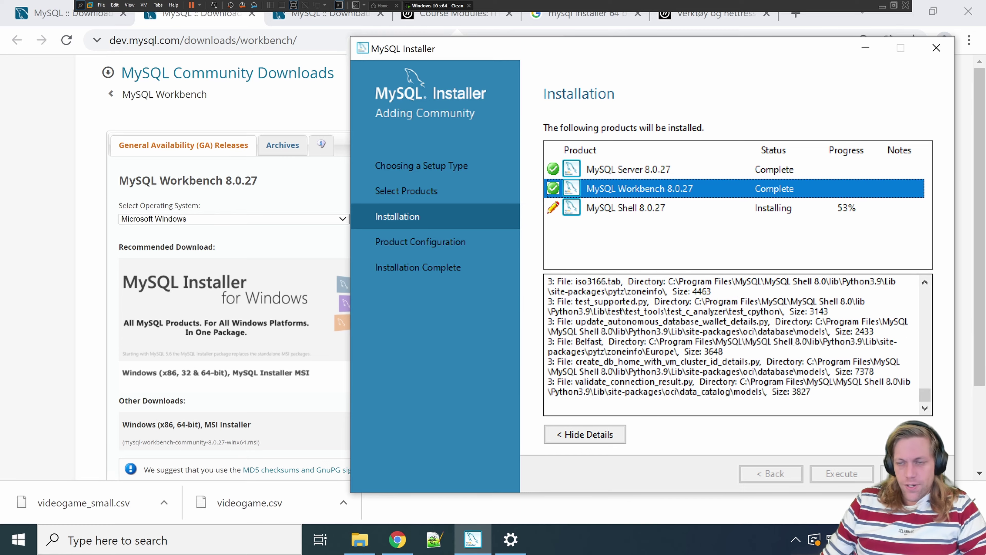
left_click(600, 215)
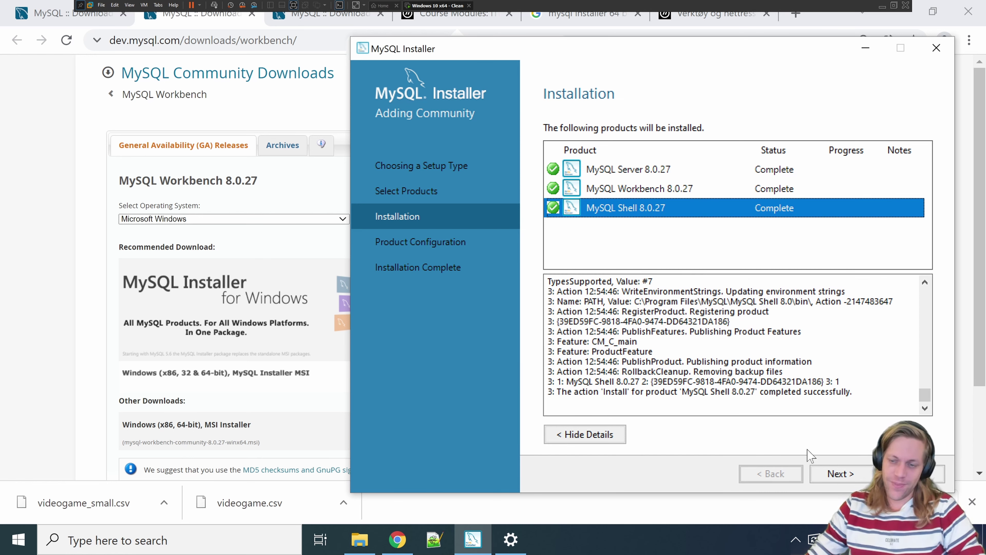
left_click(839, 474)
left_click_drag(677, 52, 559, 53)
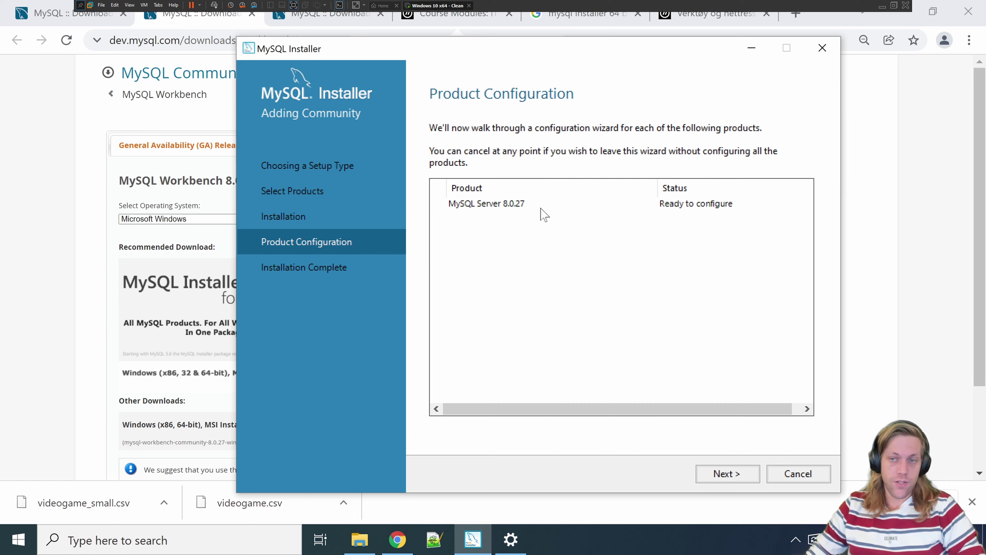
left_click_drag(545, 61, 491, 53)
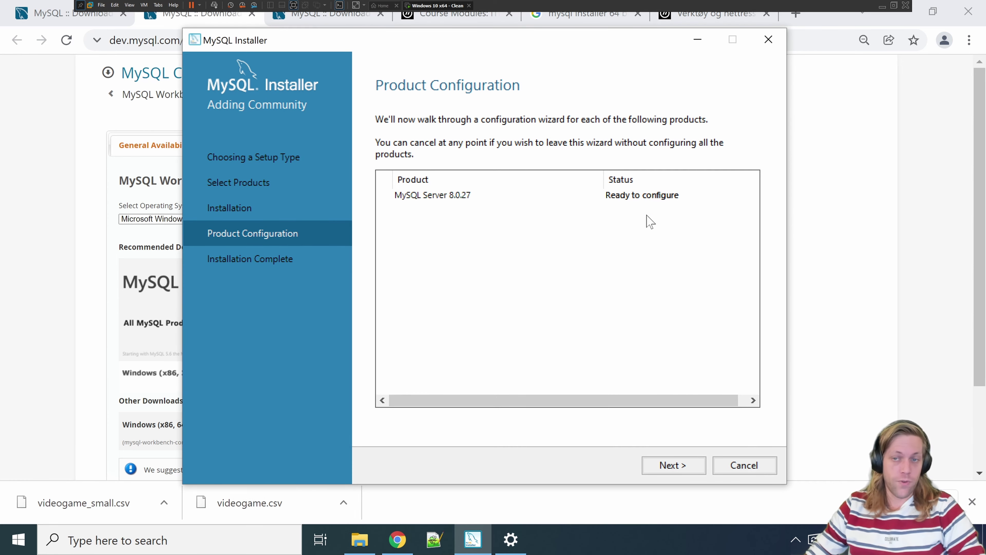
Step: Configure MySQL Server 8.0.27 with the Development Computer type, TCP/IP port 3306 and strong password encryption, continuing to Accounts and Roles
left_click(686, 472)
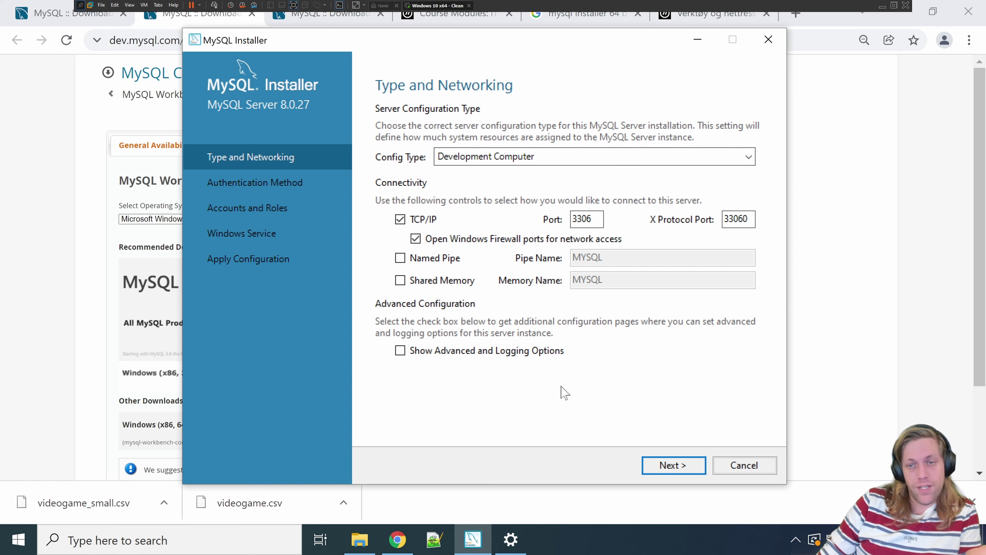
double_click(587, 219)
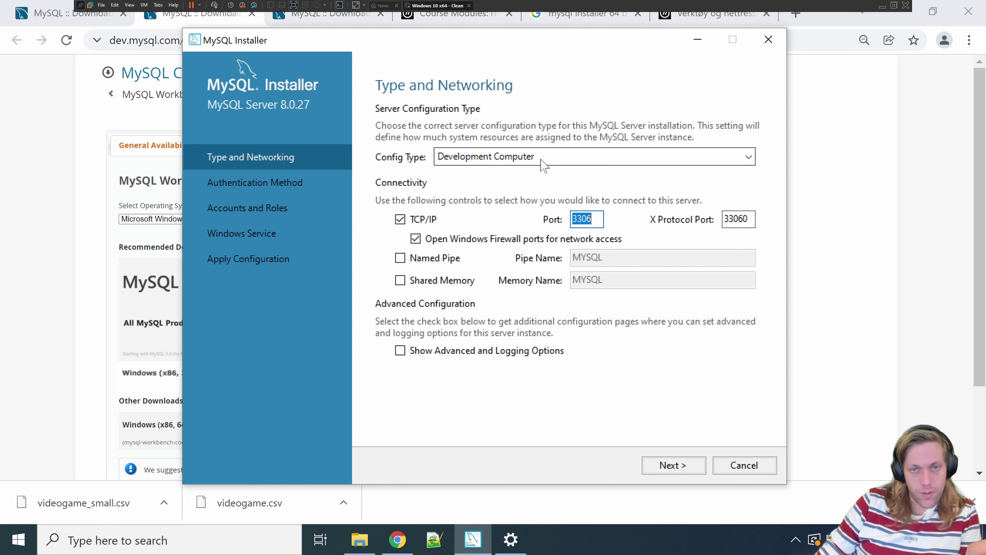
left_click(549, 156)
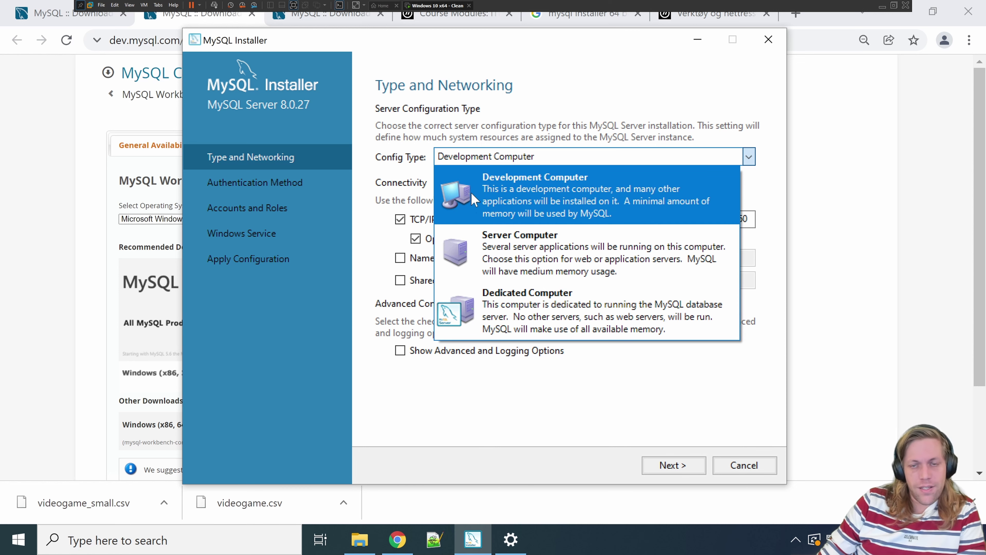
left_click(411, 132)
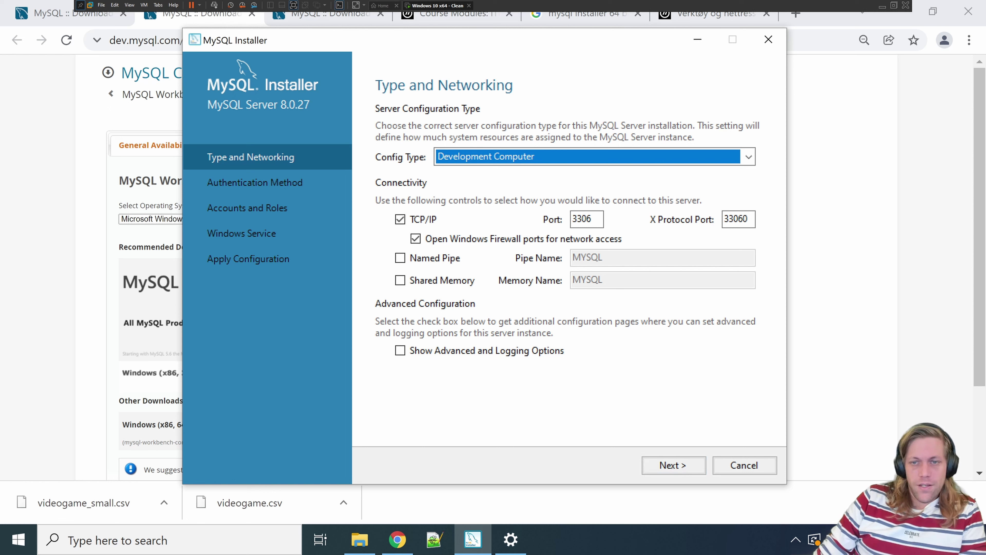
left_click(675, 466)
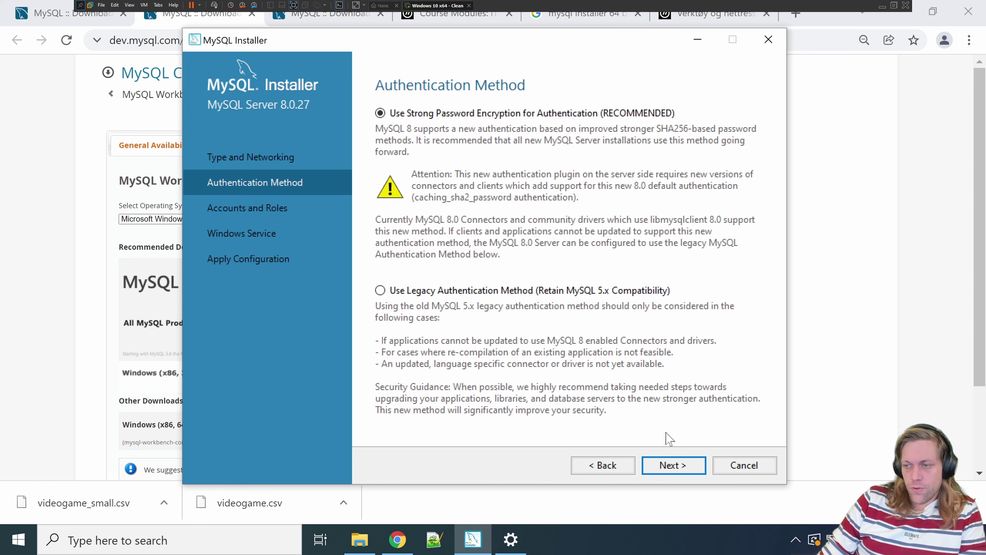
left_click(674, 466)
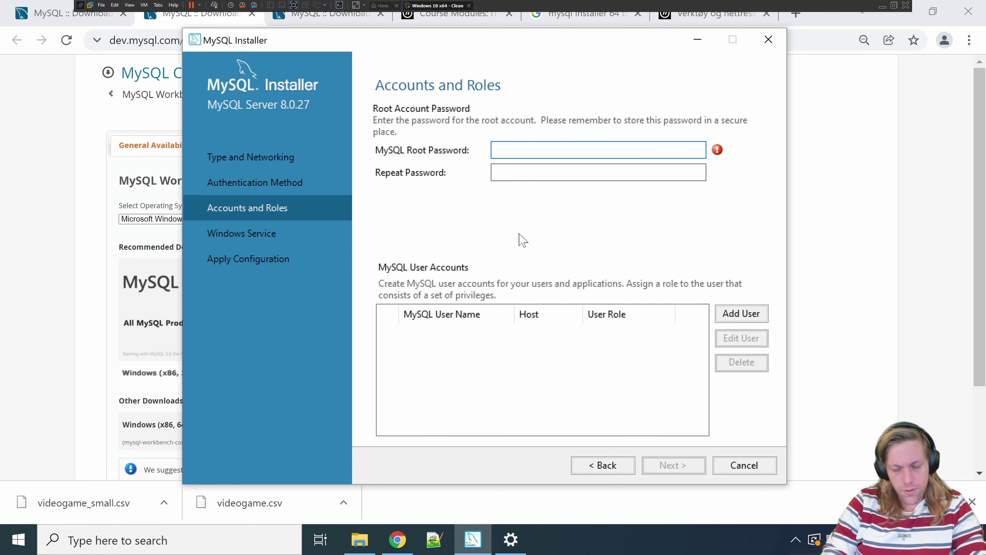
Step: Enter the MySQL root password and repeat it for confirmation
type("•••••••••••")
key("Tab")
type("•••••••••••")
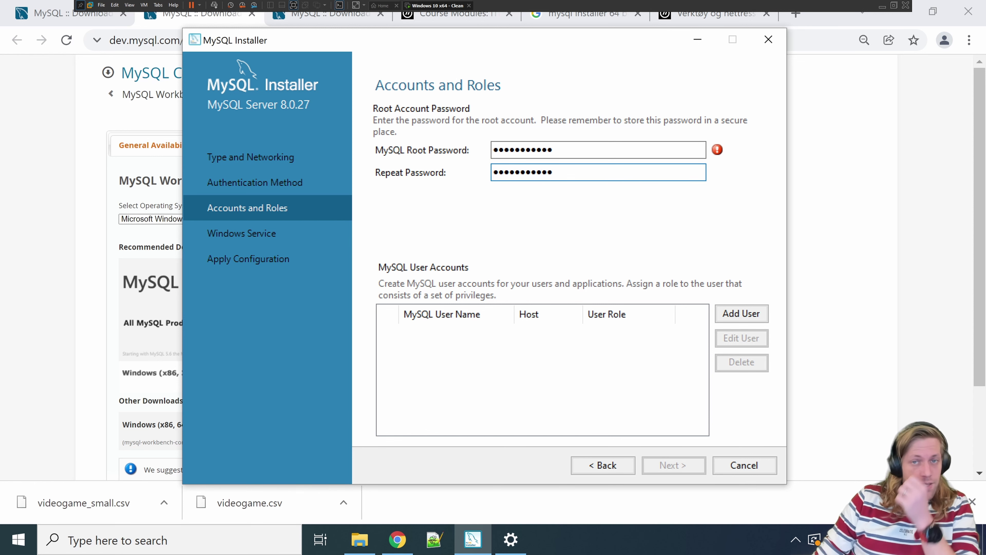
left_click(608, 154)
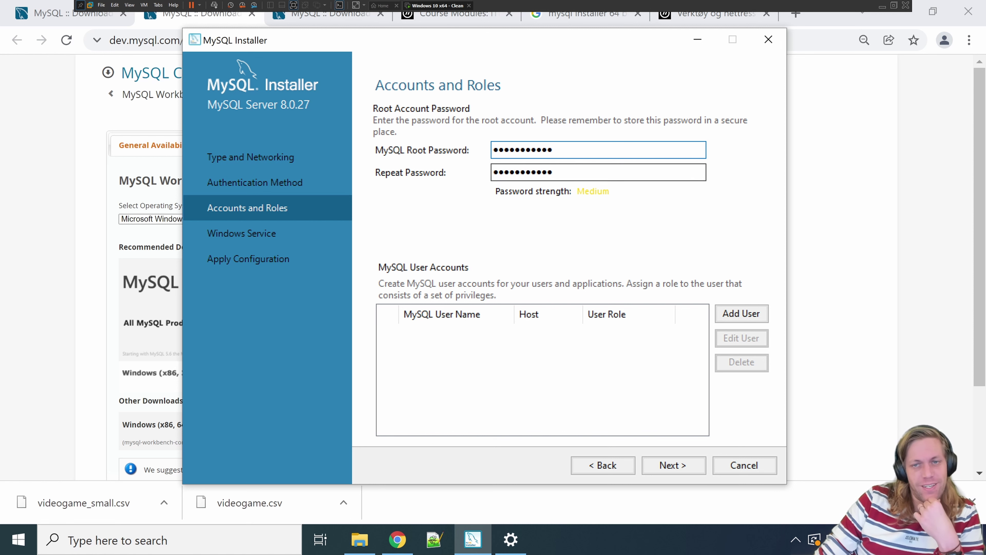
left_click_drag(548, 150, 411, 150)
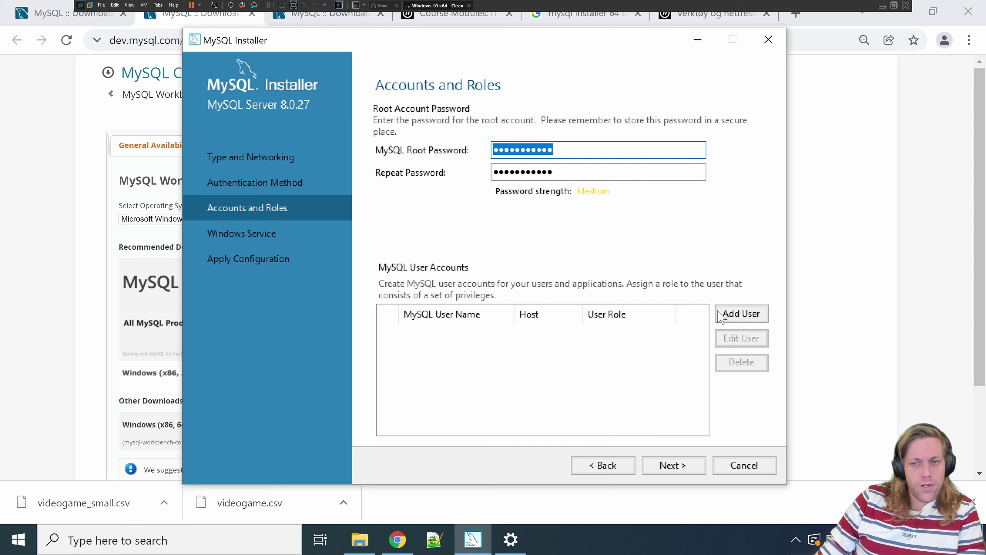
Step: Start a new MySQL user account with the personal user name, host <All Hosts (%)> and role DB Admin
left_click(734, 316)
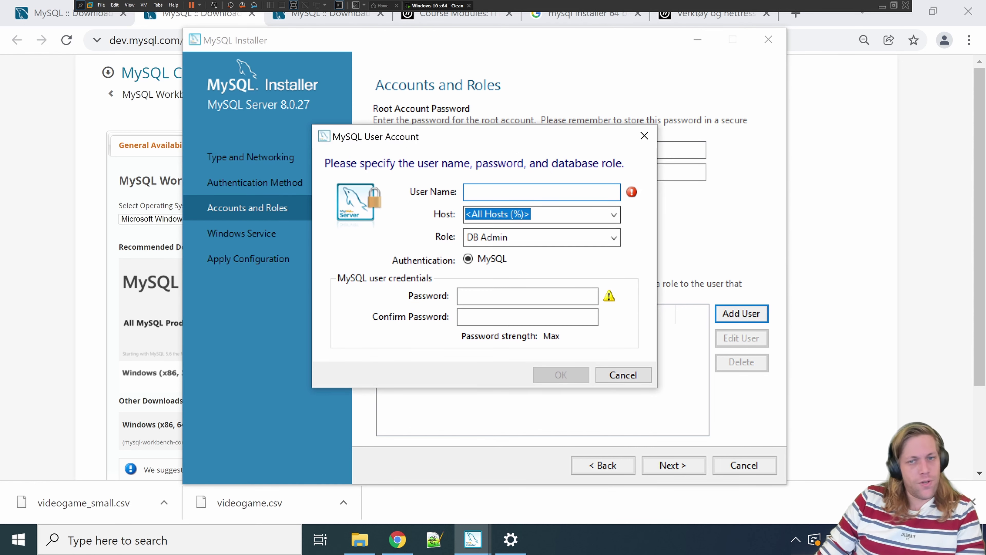
type("larseknu")
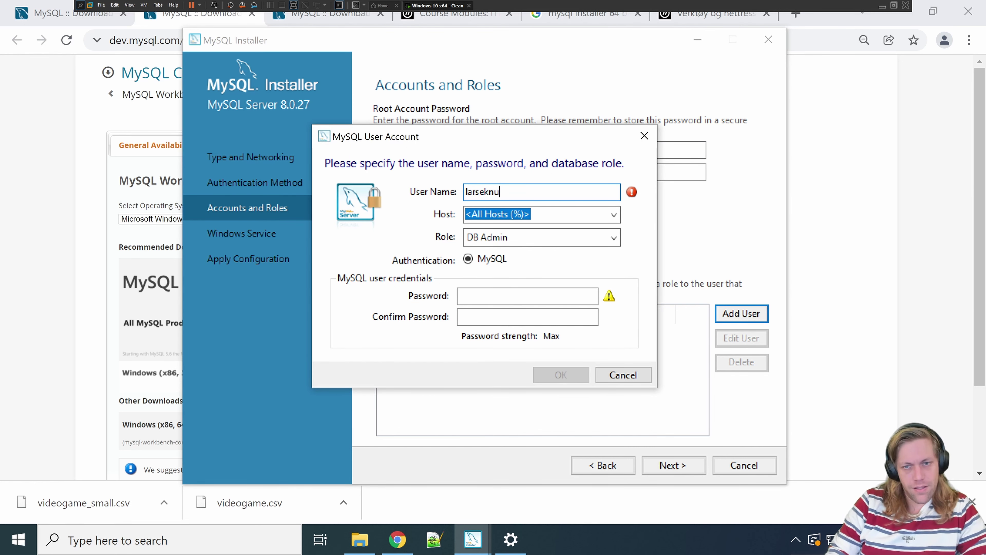
left_click(553, 237)
left_click(548, 243)
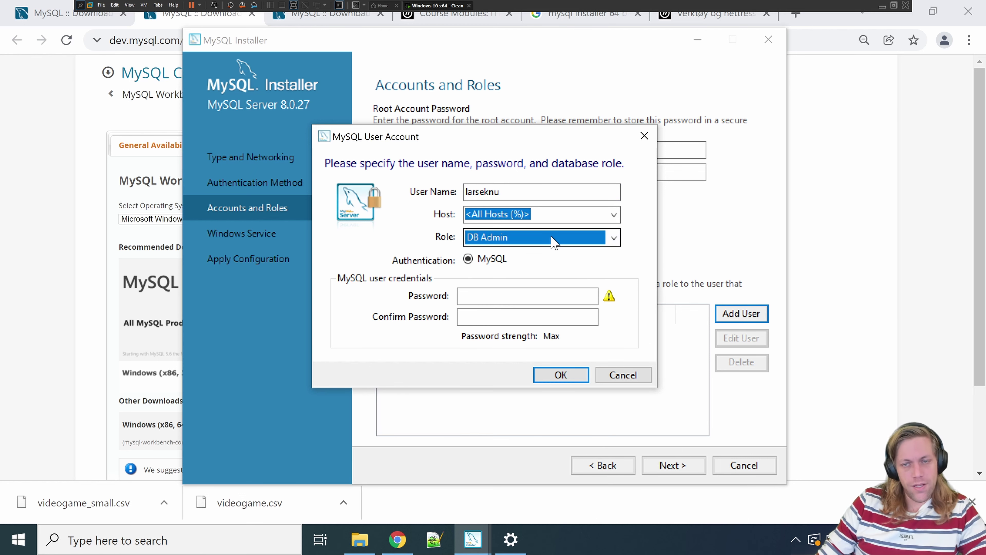
left_click(613, 215)
left_click(613, 215)
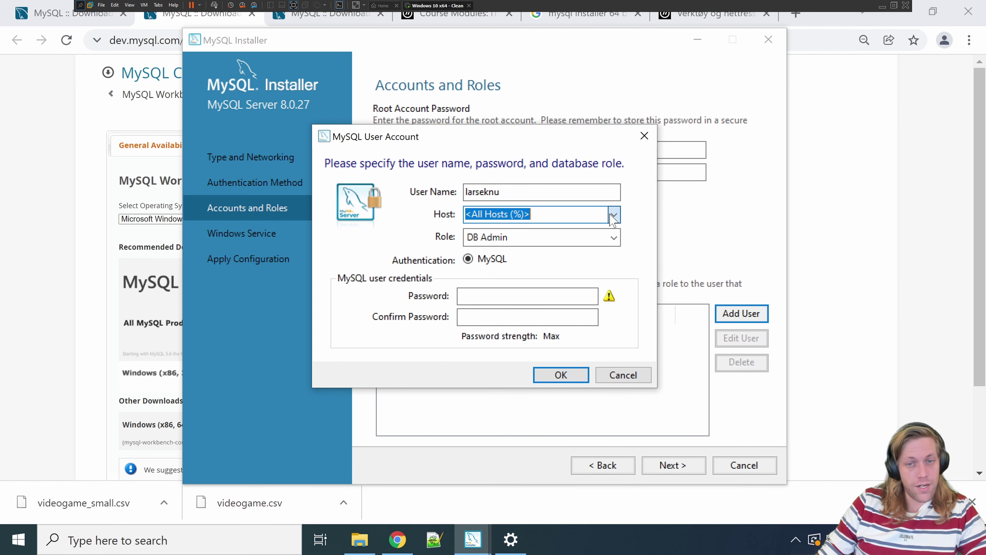
left_click(614, 215)
left_click(614, 215)
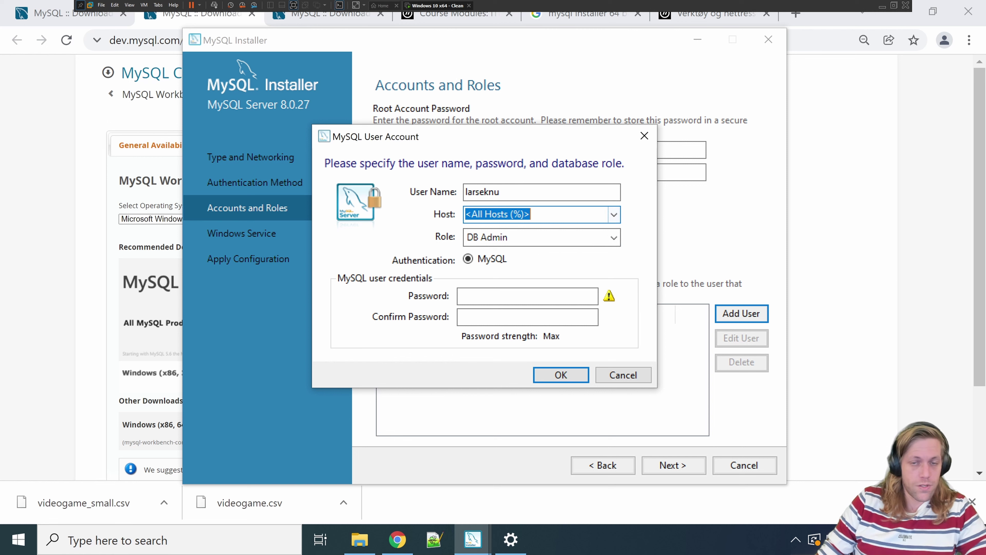
Step: Enter the new MySQL user's password and repeat it in the password confirmation field
left_click(527, 296)
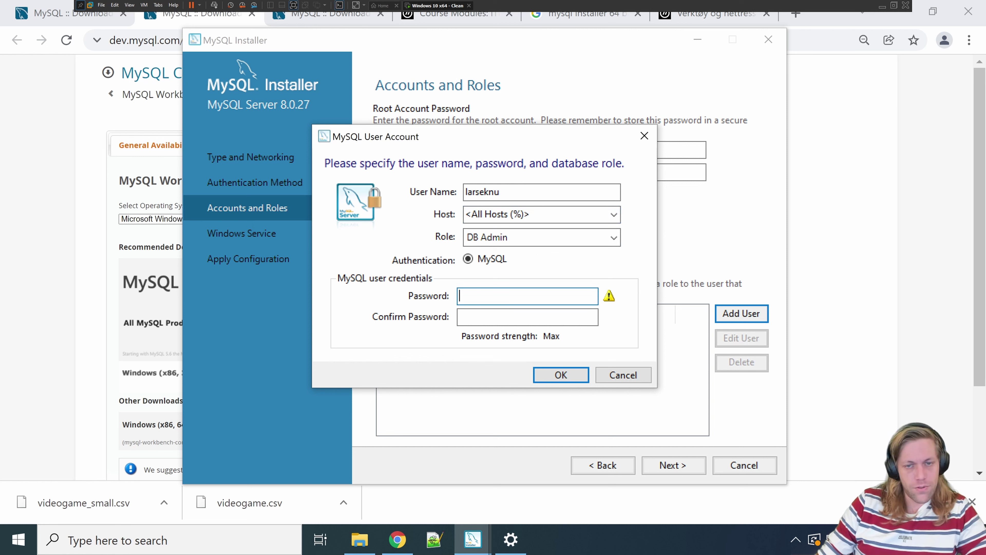
type("*******")
key("BackSpace")
key("BackSpace")
key("BackSpace")
key("BackSpace")
key("BackSpace")
key("BackSpace")
key("BackSpace")
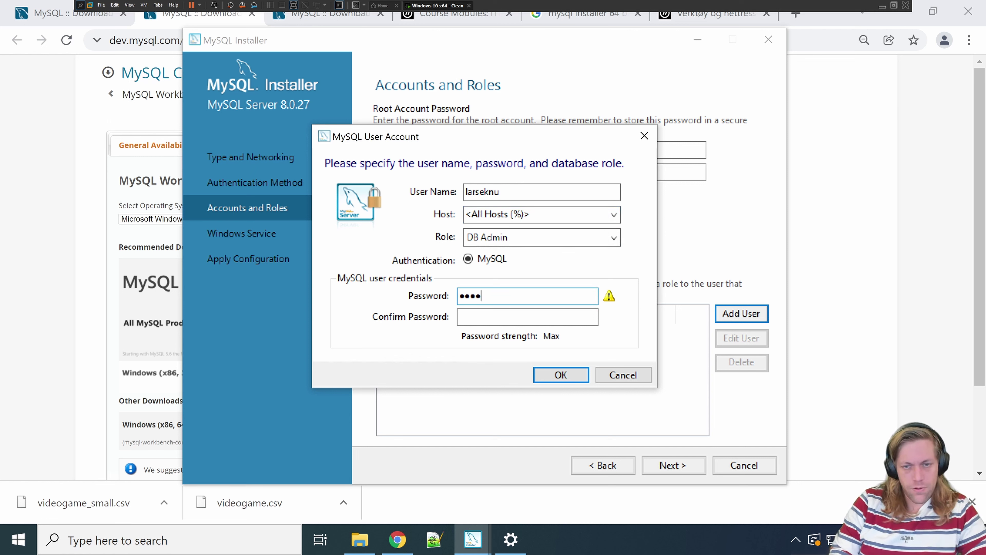
type("*******")
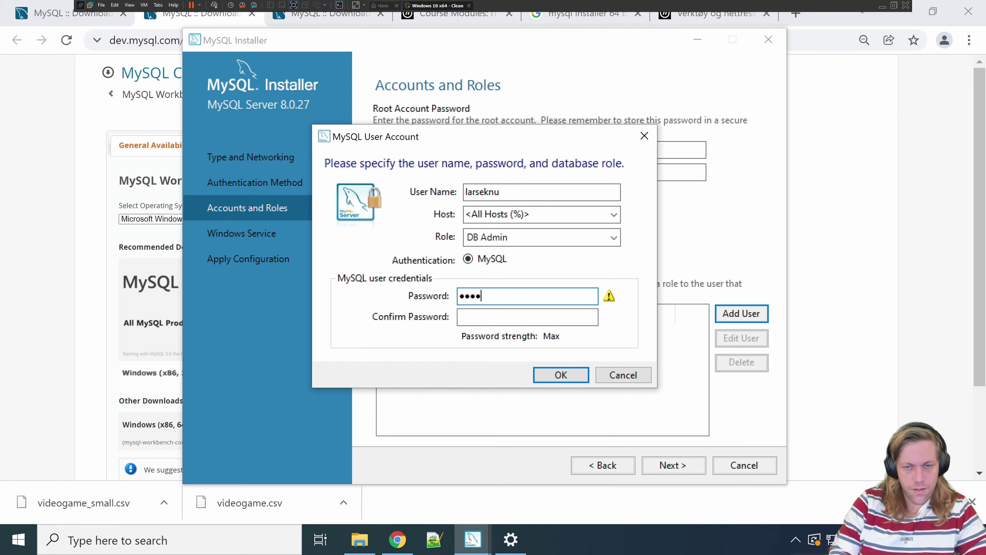
type("*********")
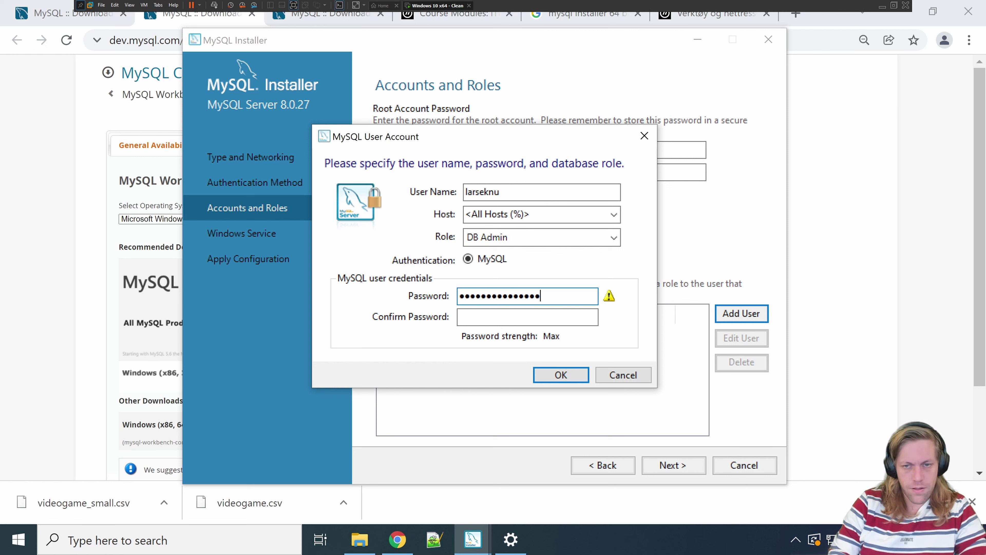
key("Tab")
type("****************")
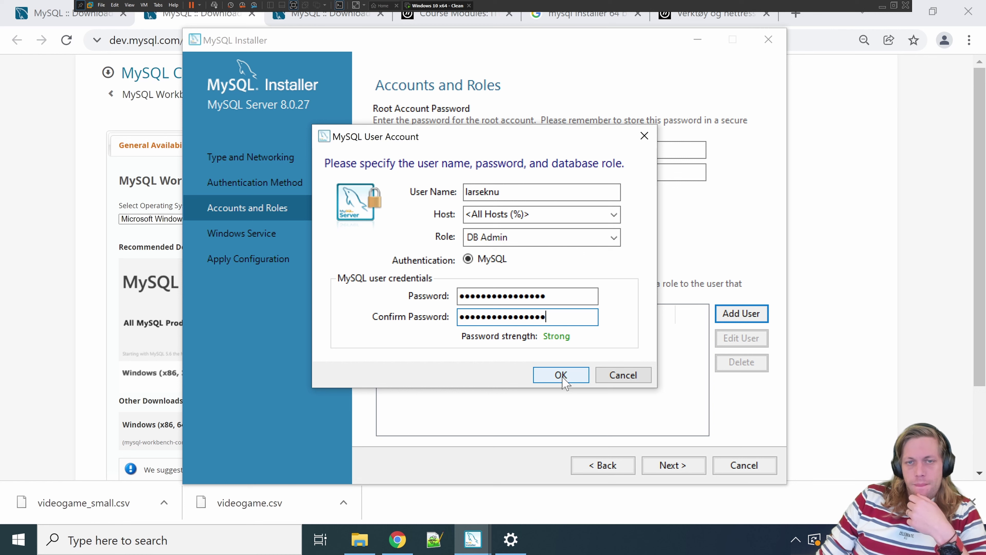
Step: Save the new DB Admin user account and continue from Accounts and Roles to the Windows Service settings
left_click_drag(546, 138, 599, 220)
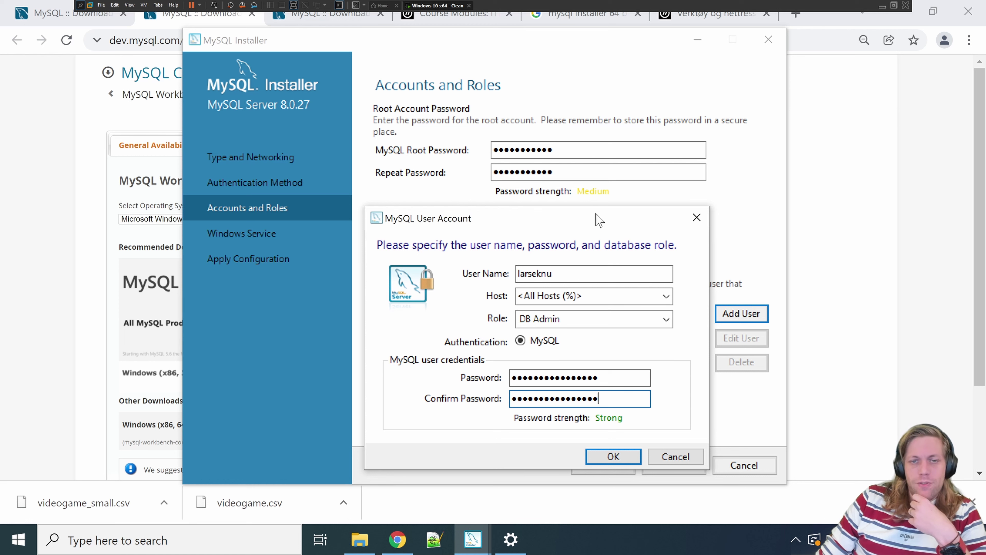
left_click_drag(599, 219, 600, 144)
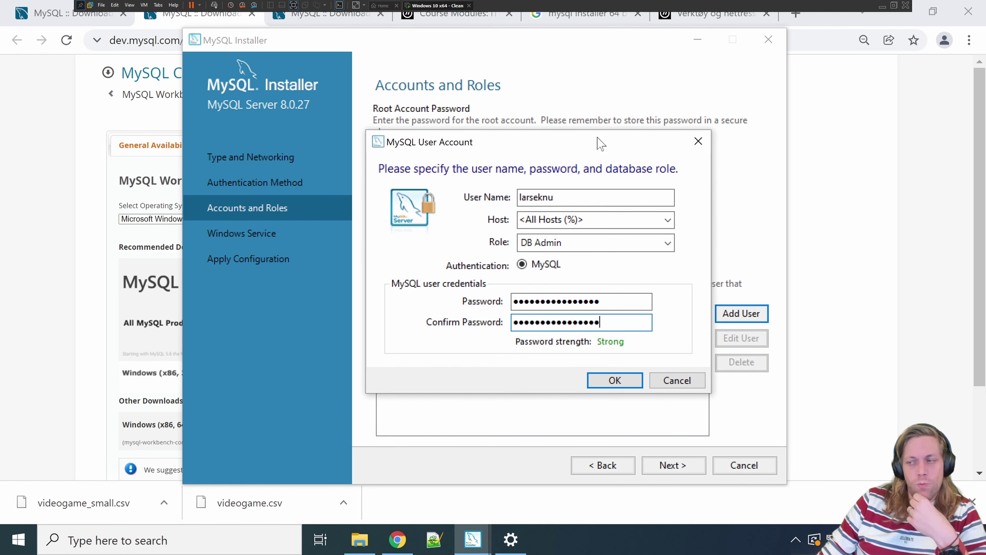
left_click(614, 381)
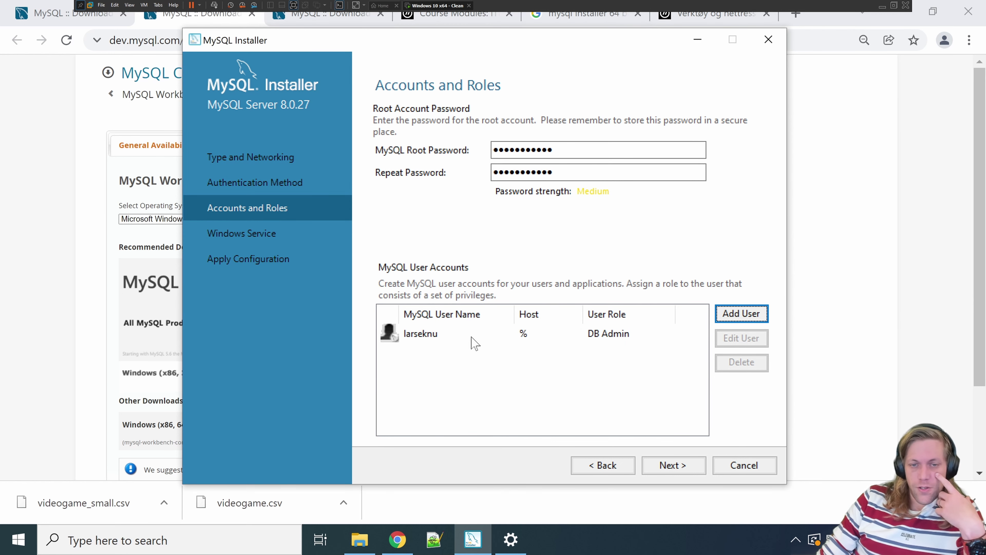
left_click(437, 334)
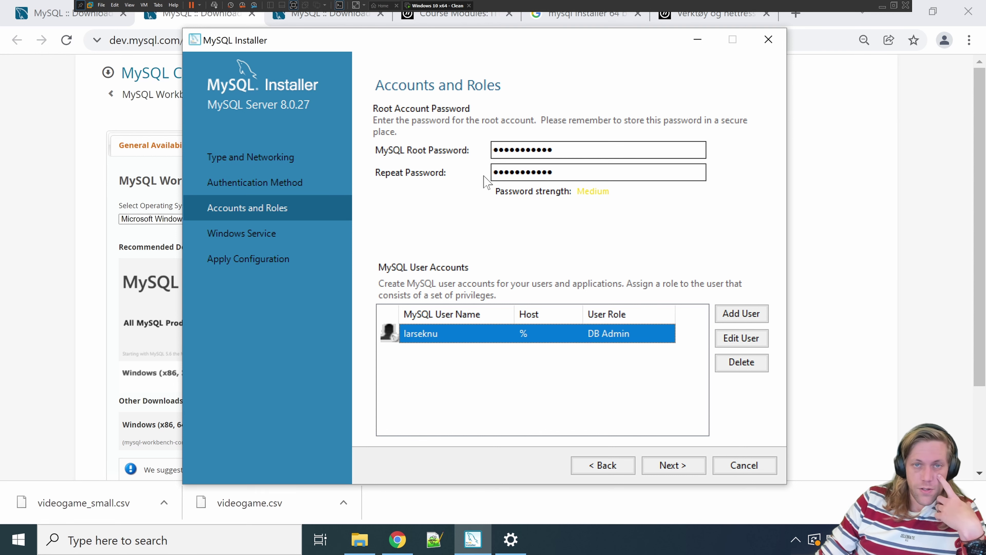
left_click(683, 468)
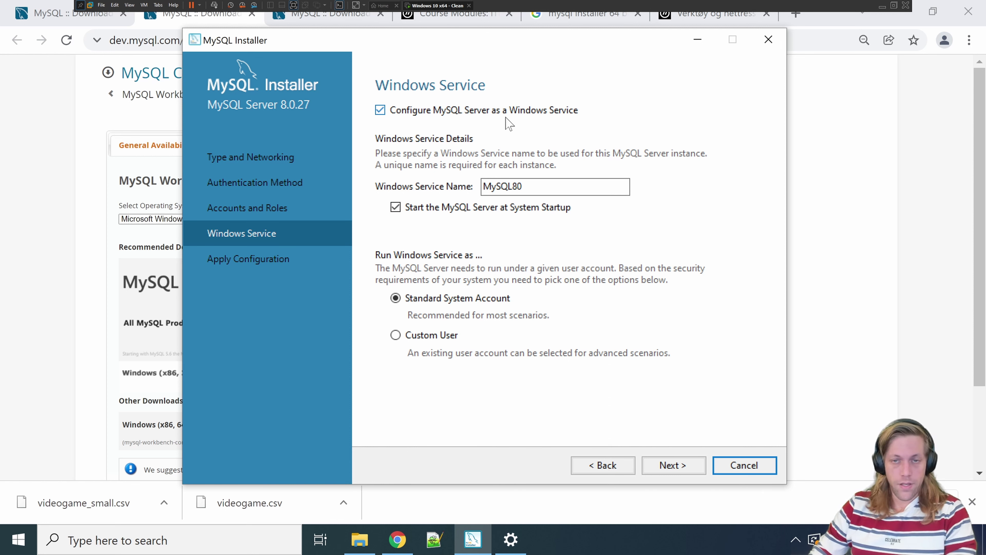
left_click(399, 210)
left_click(423, 212)
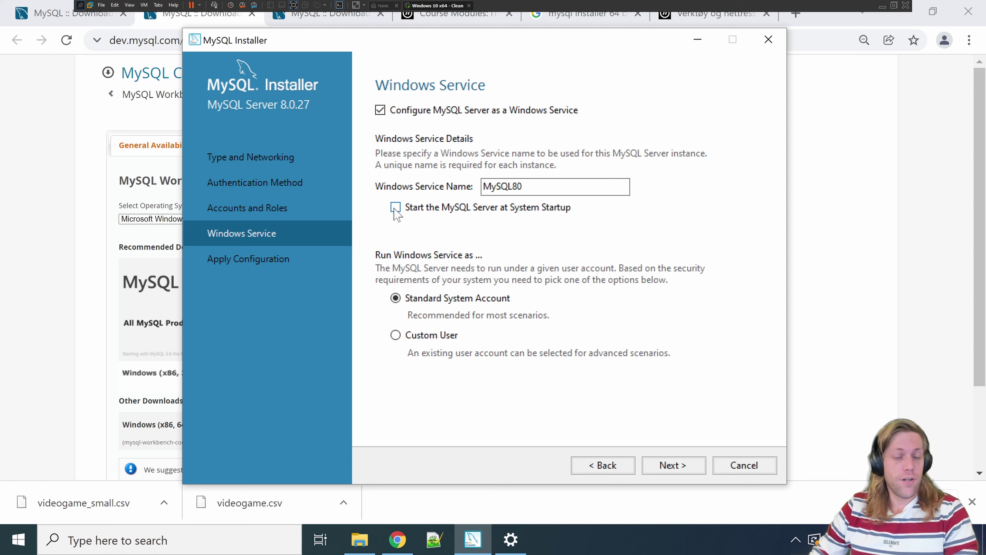
double_click(481, 189)
key("End")
key("shift+Home")
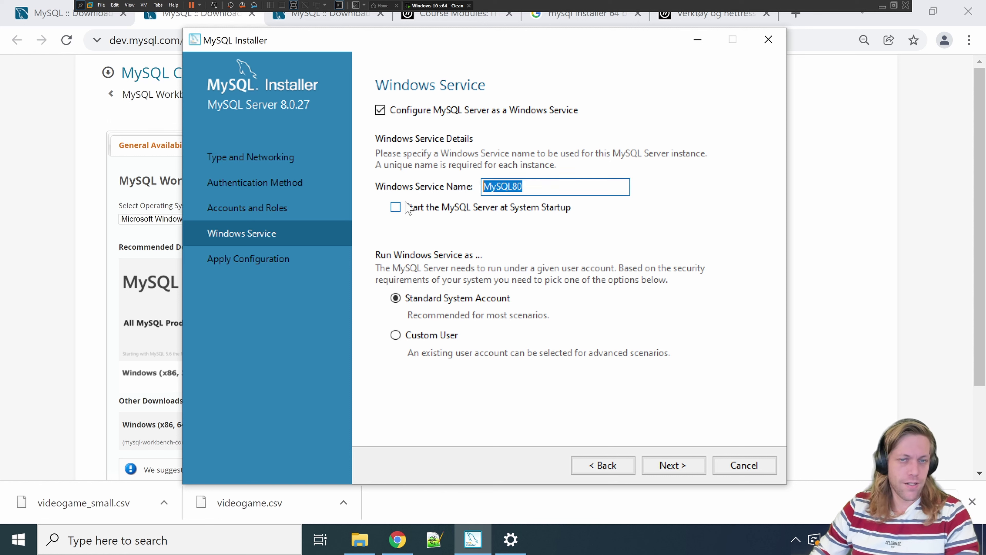
left_click(395, 207)
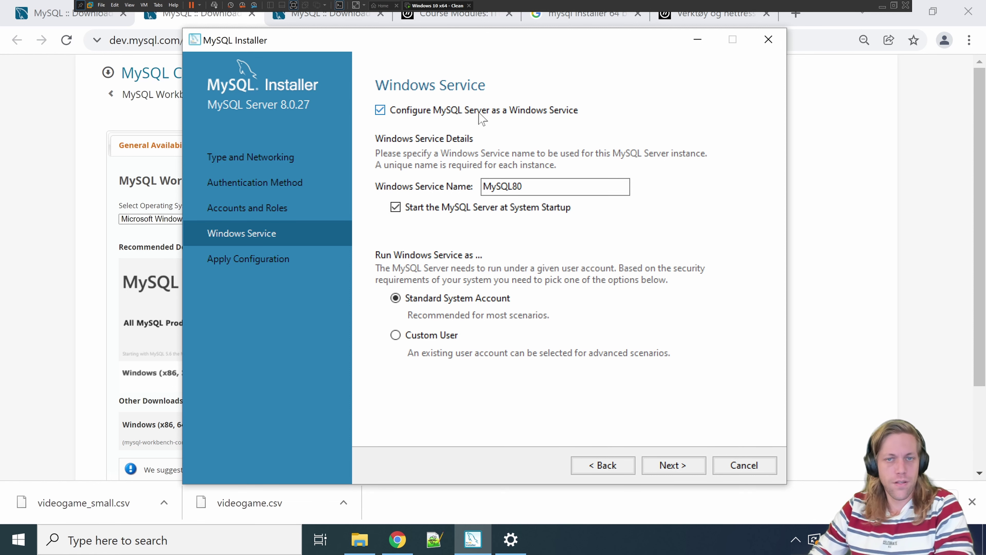
Step: Accept the Windows Service settings and execute the MySQL Server configuration steps
left_click(675, 469)
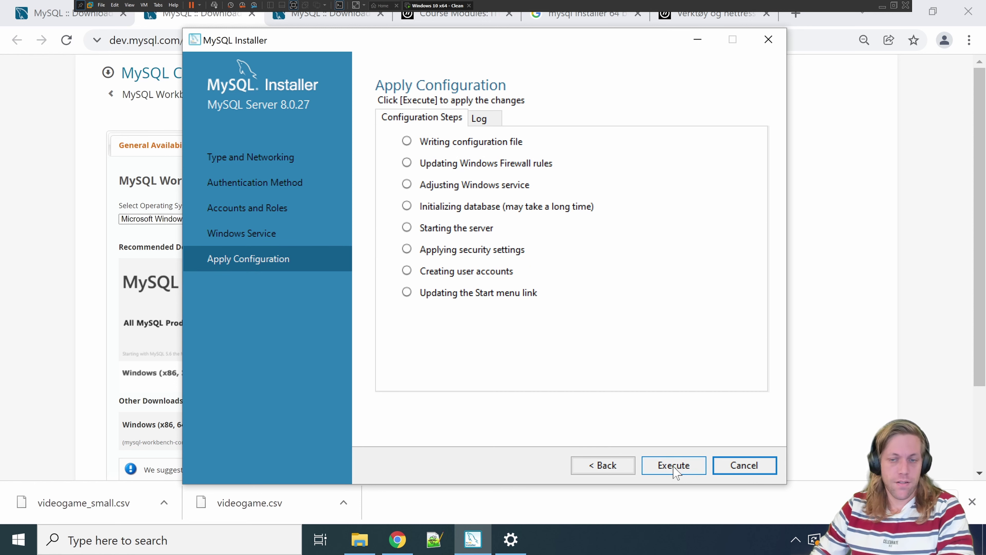
left_click(482, 118)
left_click(431, 119)
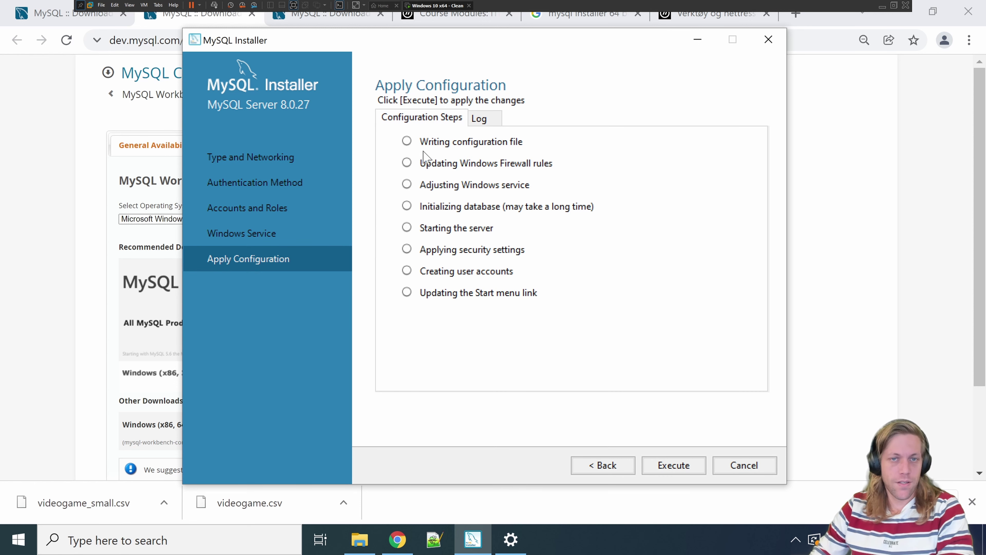
left_click(675, 465)
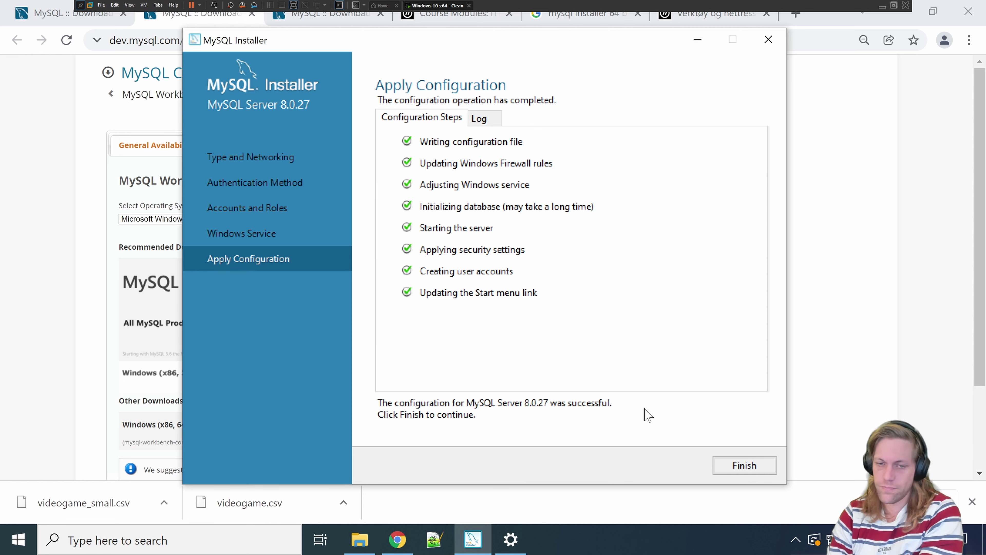
Step: Finish the installer with only MySQL Workbench set to start after setup, and maximize the Workbench window
left_click(740, 466)
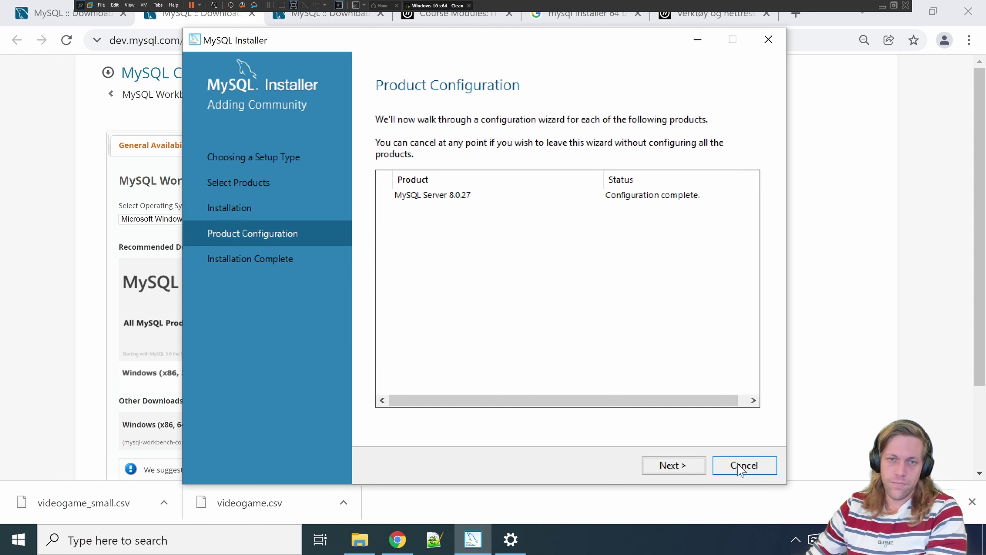
left_click(678, 470)
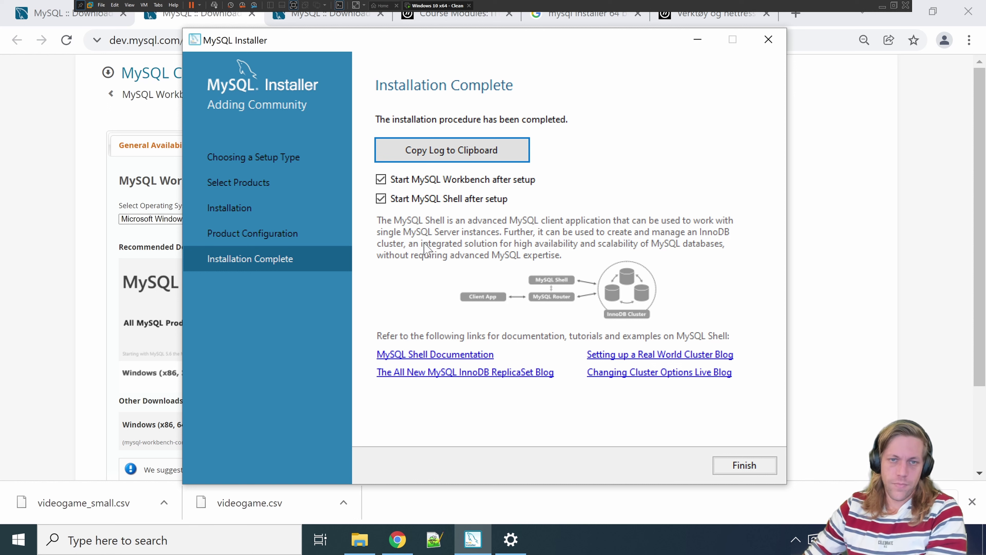
left_click(382, 200)
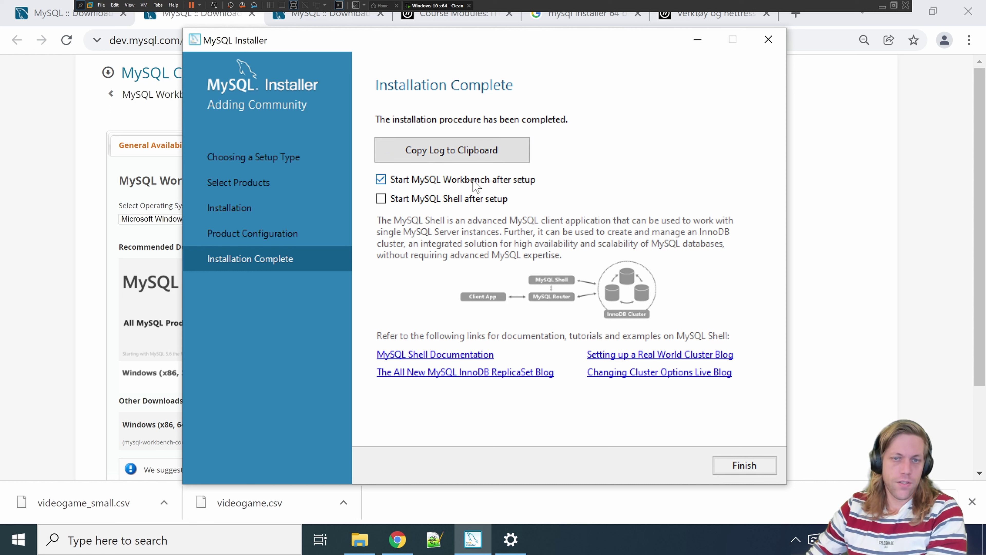
left_click(745, 465)
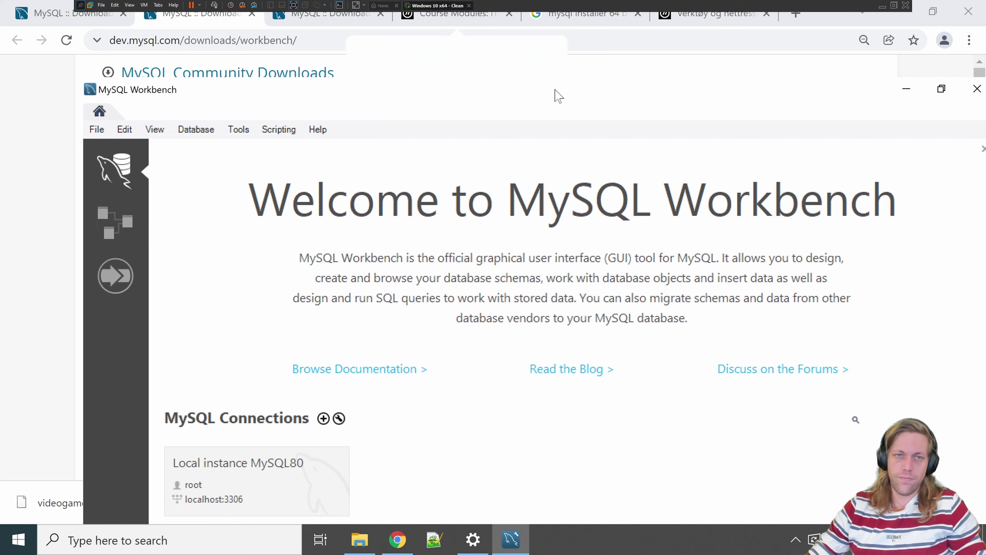
double_click(555, 91)
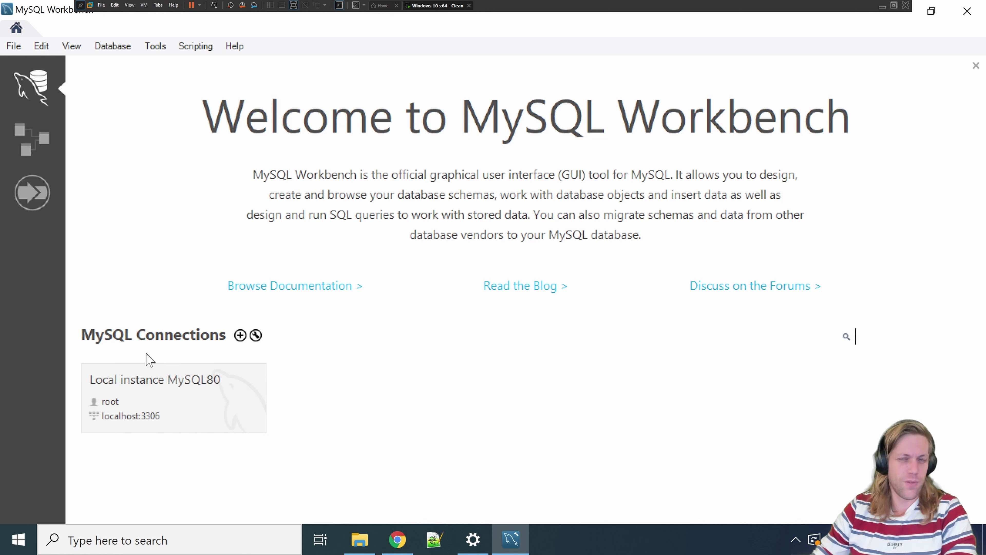
Step: Connect to Local instance MySQL80 with the root password, saving it in the vault, and widen the query editor
left_click(178, 400)
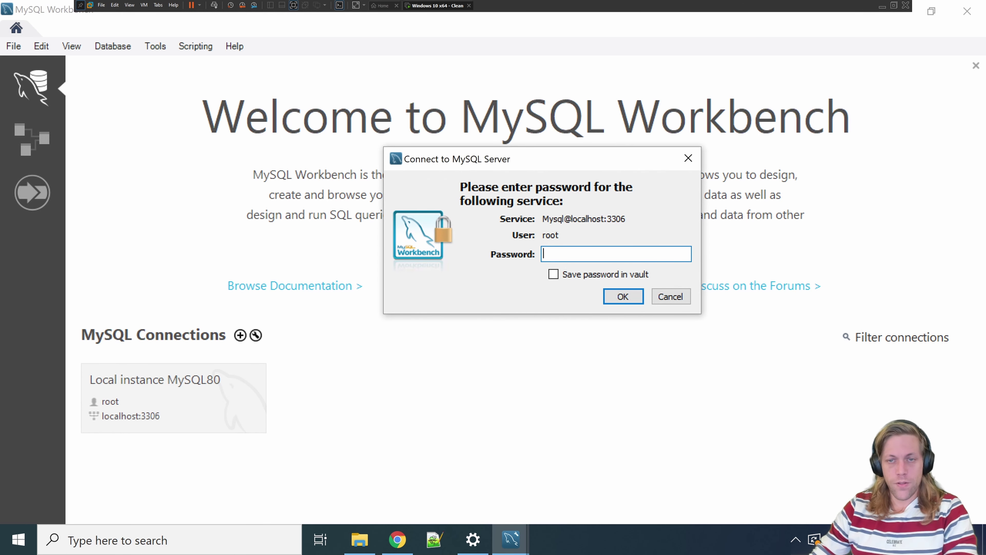
type("************")
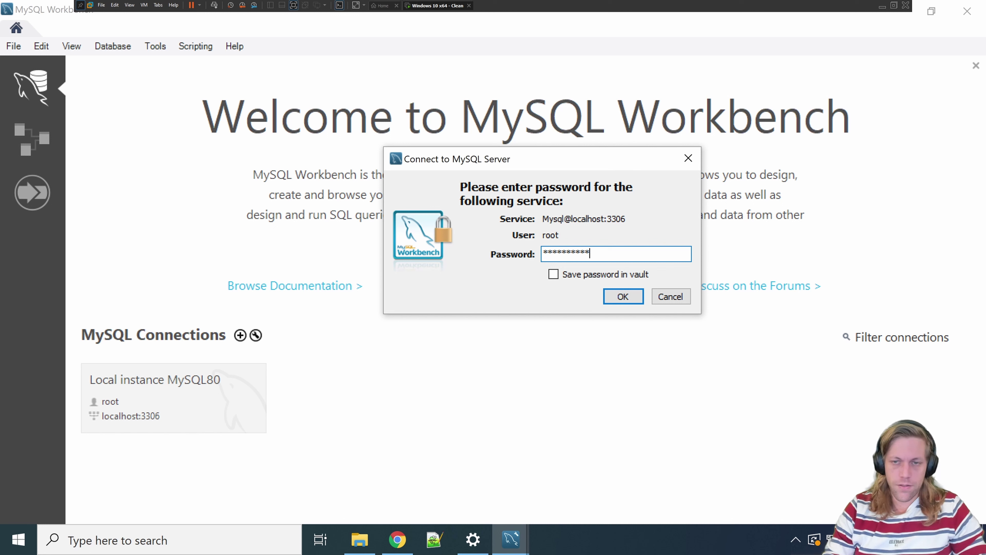
left_click(553, 274)
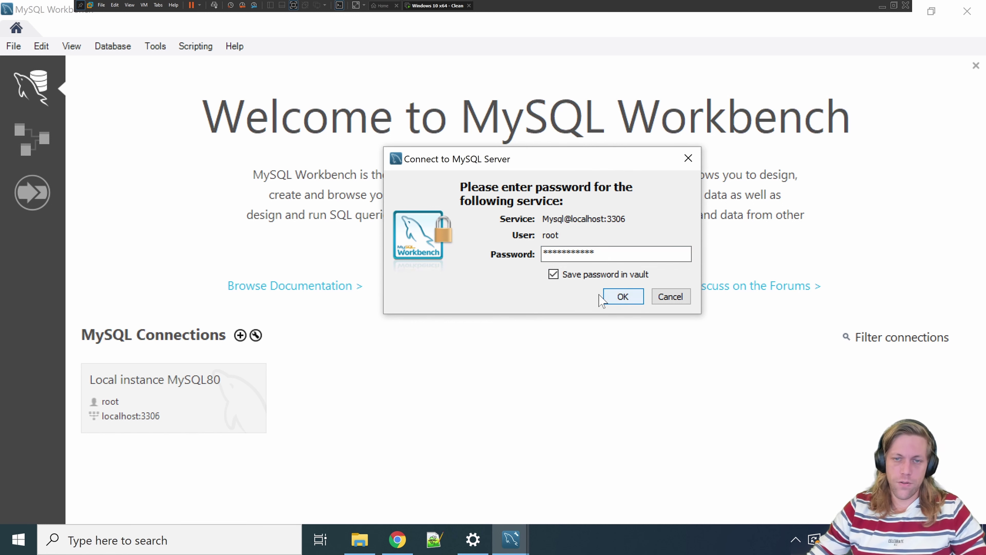
key("shift+Tab")
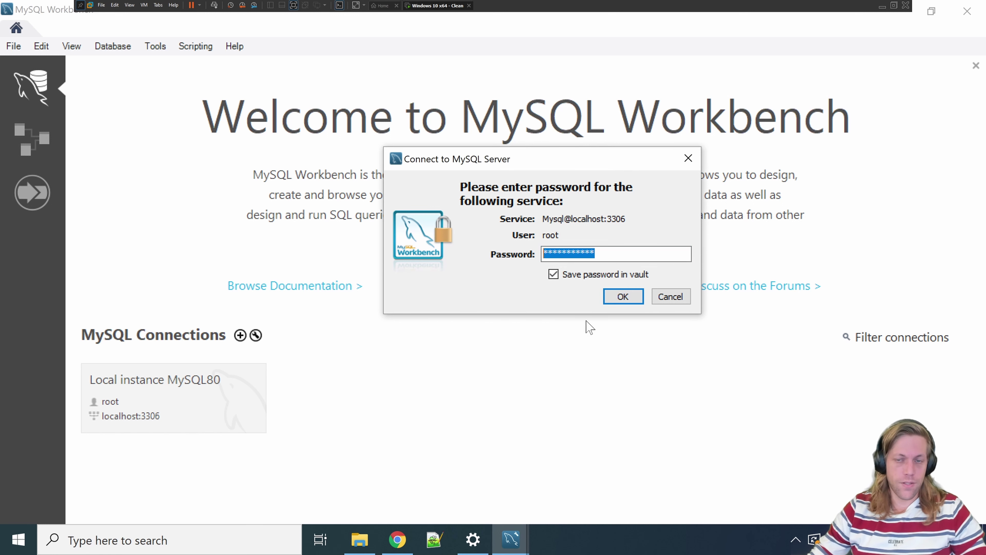
left_click(623, 297)
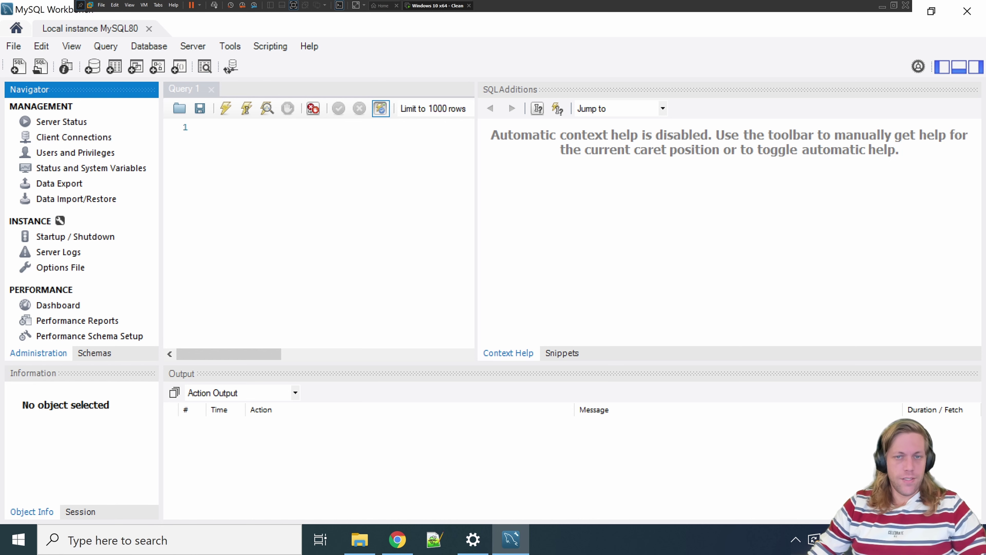
left_click_drag(475, 221, 679, 226)
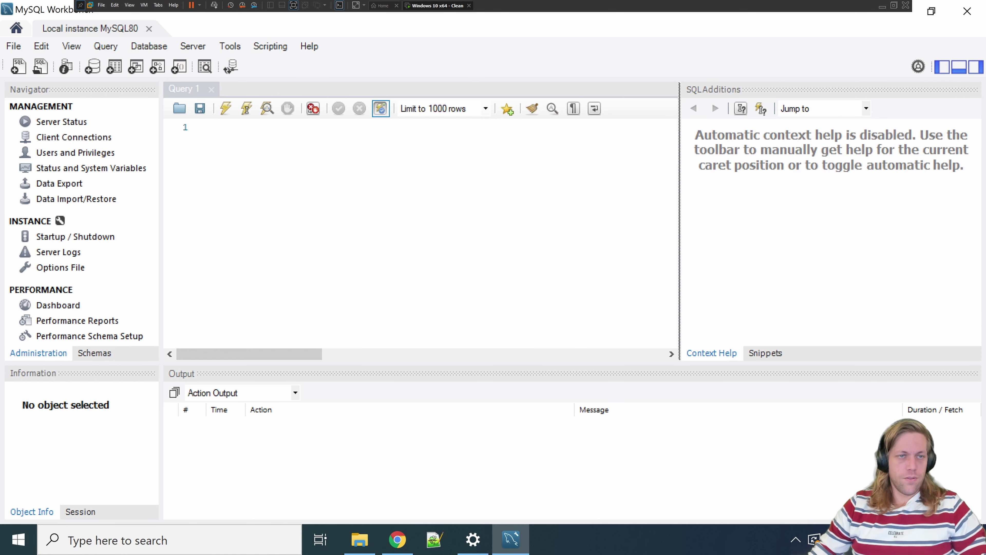